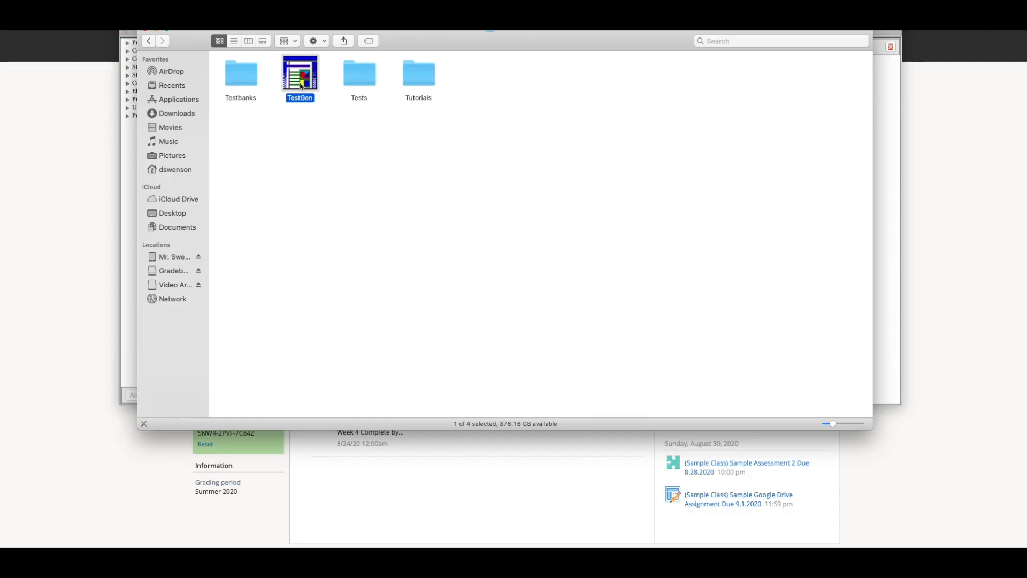
Step: Launch TestGen, reposition its window fully into view and close the blank untitled test
{"action": "double_click", "coordinate": [300, 86]}
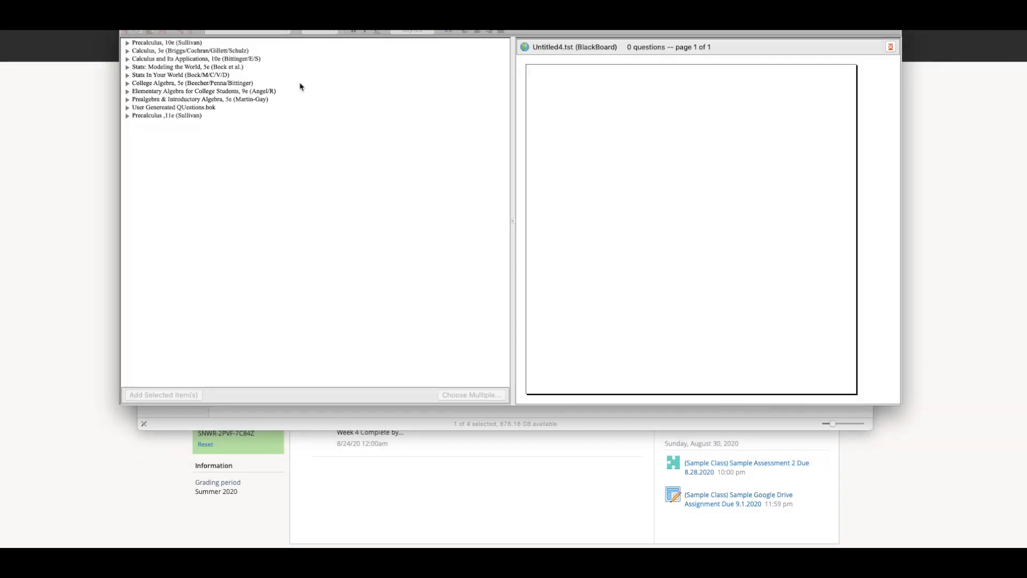
{"action": "left_click_drag", "start_coordinate": [535, 0], "coordinate": [529, 47]}
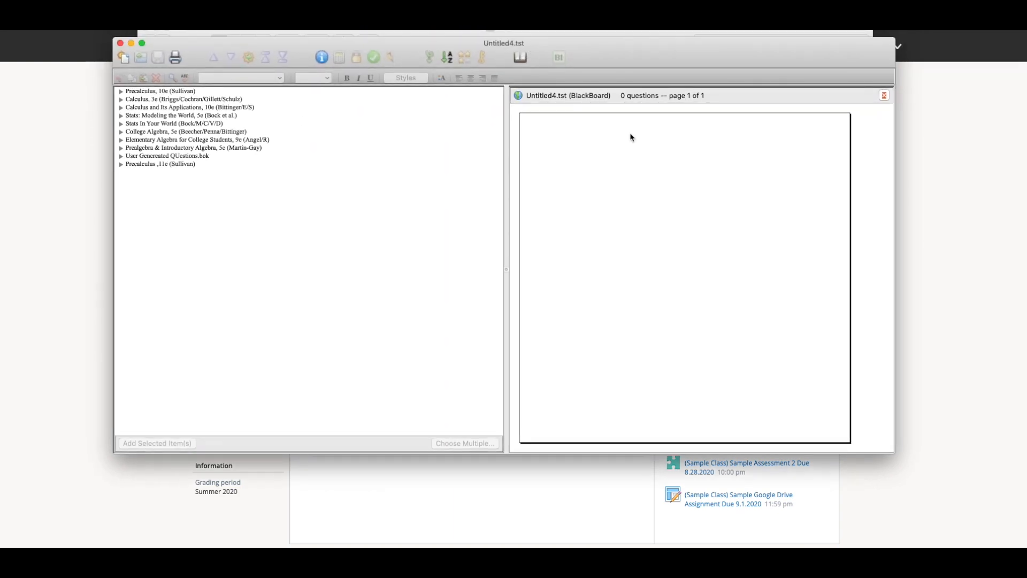
{"action": "left_click", "coordinate": [884, 91]}
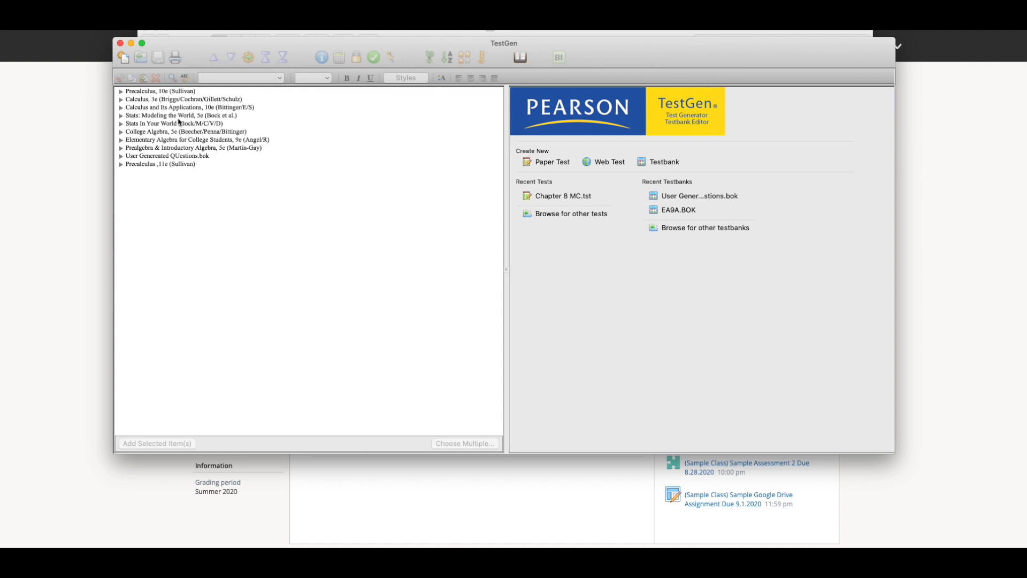
Step: Create a new testbank saved as Testbank in Documents, with three levels of organization, and add it to the library
{"action": "left_click", "coordinate": [73, 4]}
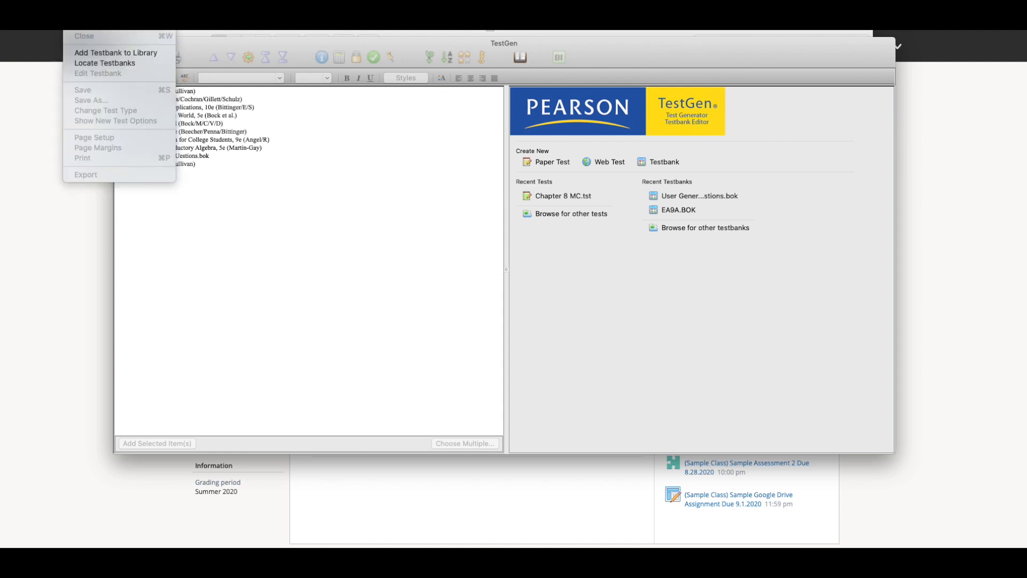
{"action": "left_click", "coordinate": [104, 54]}
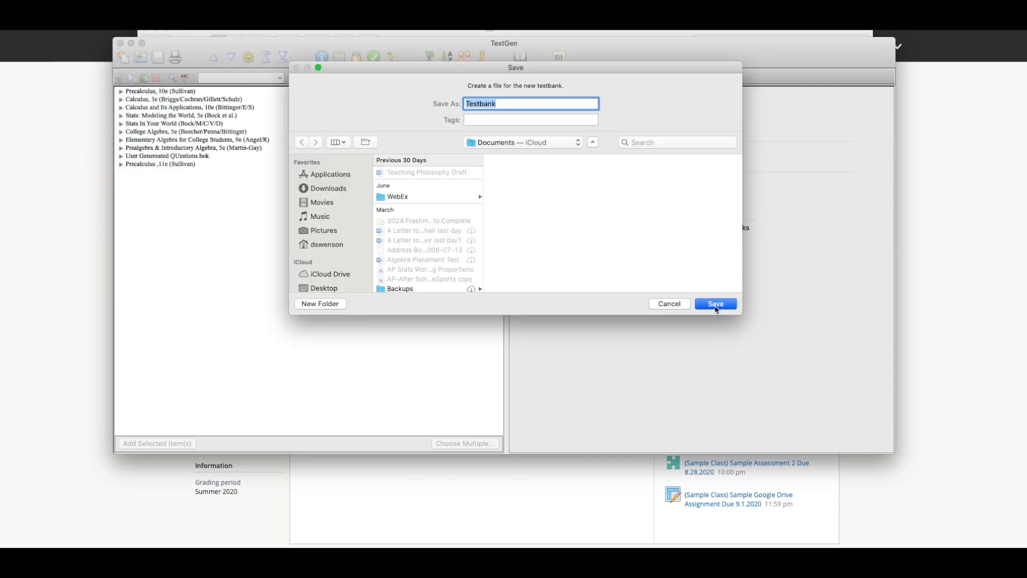
{"action": "left_click", "coordinate": [715, 304]}
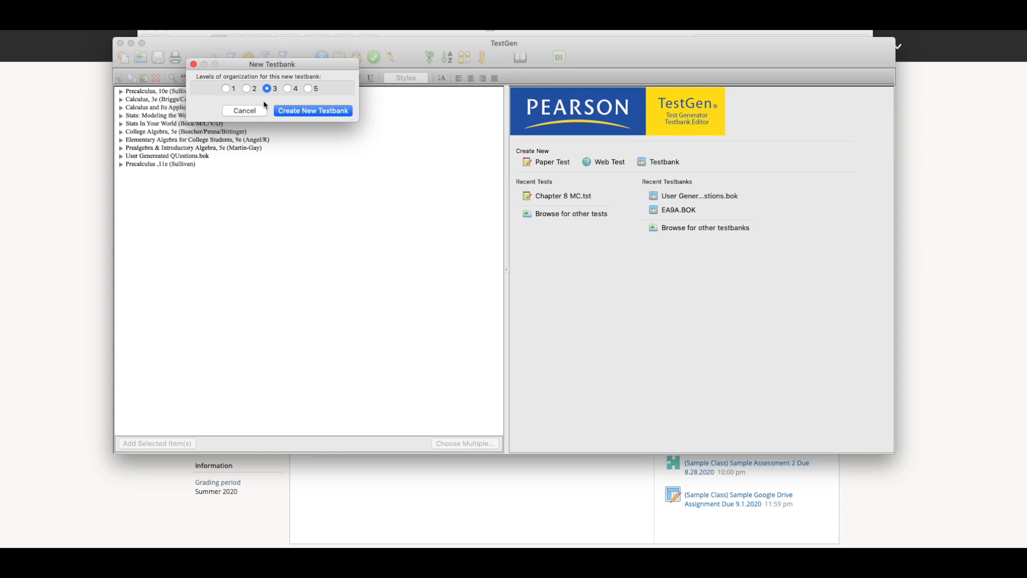
{"action": "left_click", "coordinate": [285, 114]}
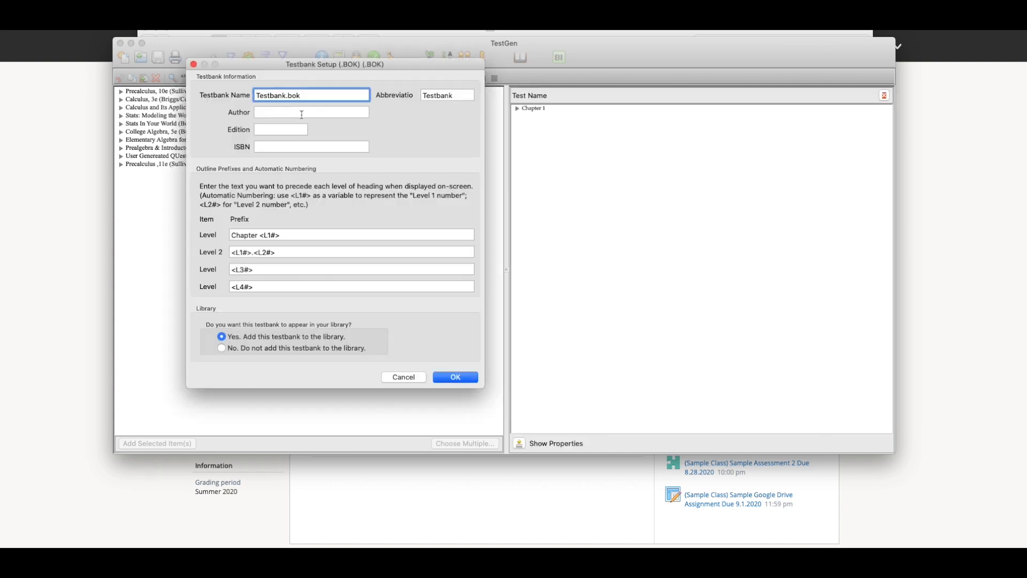
{"action": "key", "text": "Return"}
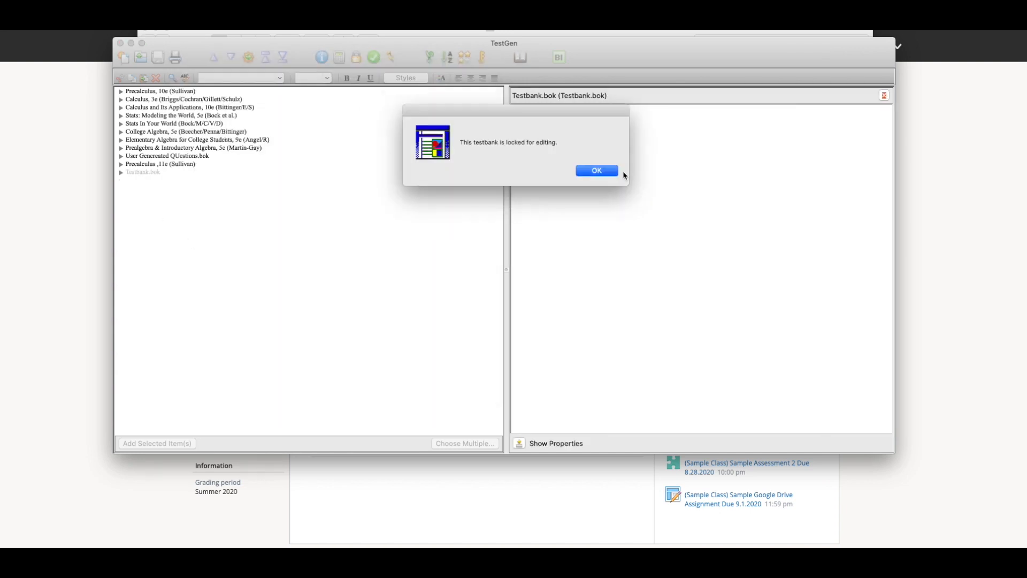
{"action": "left_click", "coordinate": [621, 171]}
Step: Select Chapter 1 in the new testbank and close the testbank
{"action": "left_click", "coordinate": [517, 114]}
{"action": "left_click", "coordinate": [518, 108]}
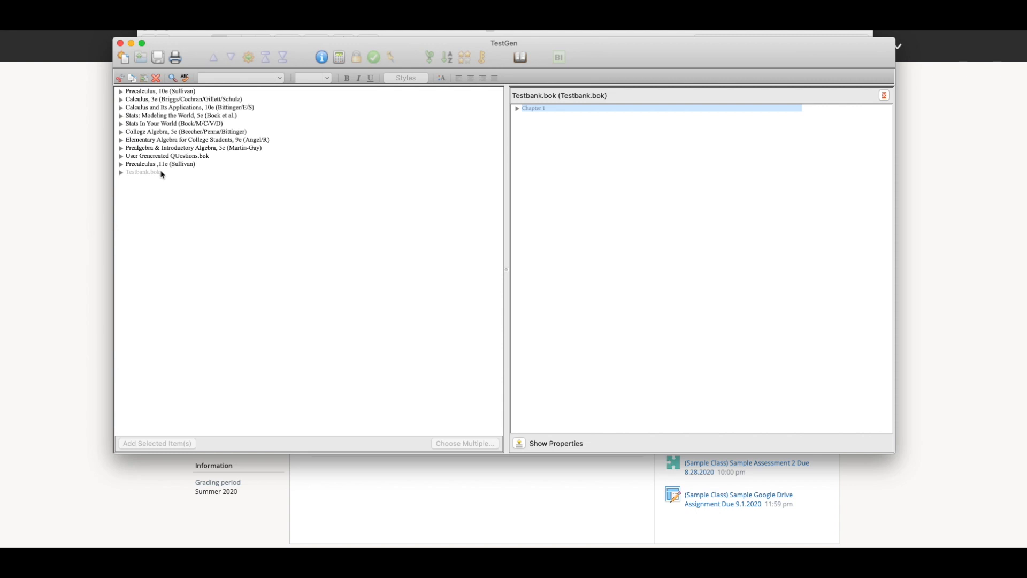
{"action": "left_click", "coordinate": [884, 95]}
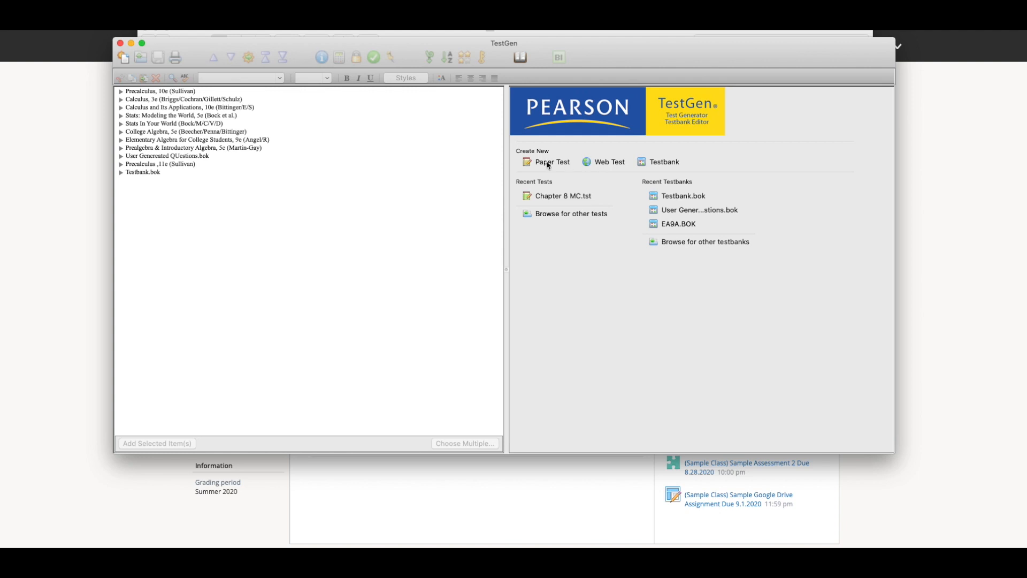
Step: Create a web test and add all questions from Precalculus, 10e (Sullivan), section 1.1 The Distance and Midpoint Formulas
{"action": "left_click", "coordinate": [616, 162]}
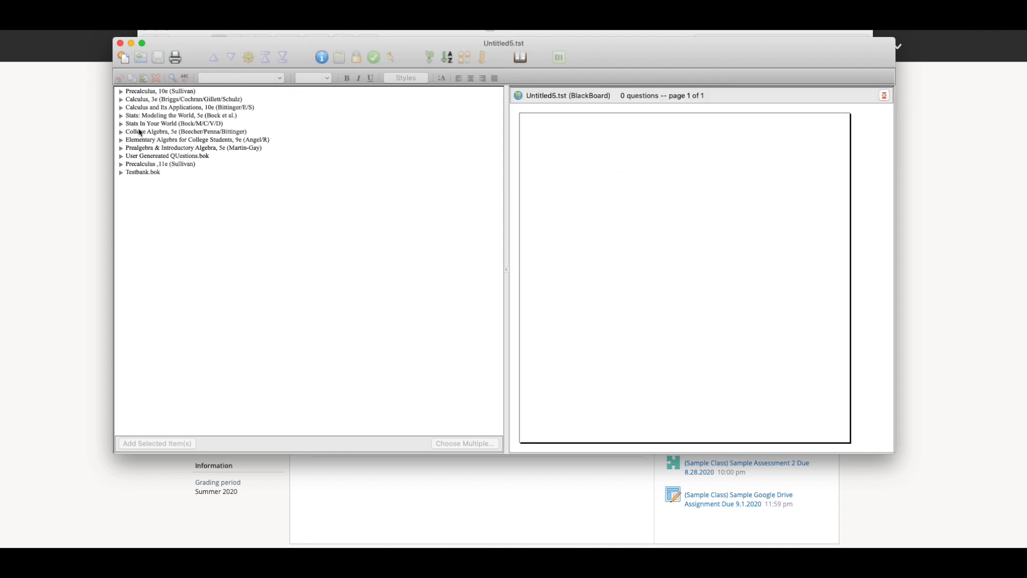
{"action": "left_click", "coordinate": [121, 92]}
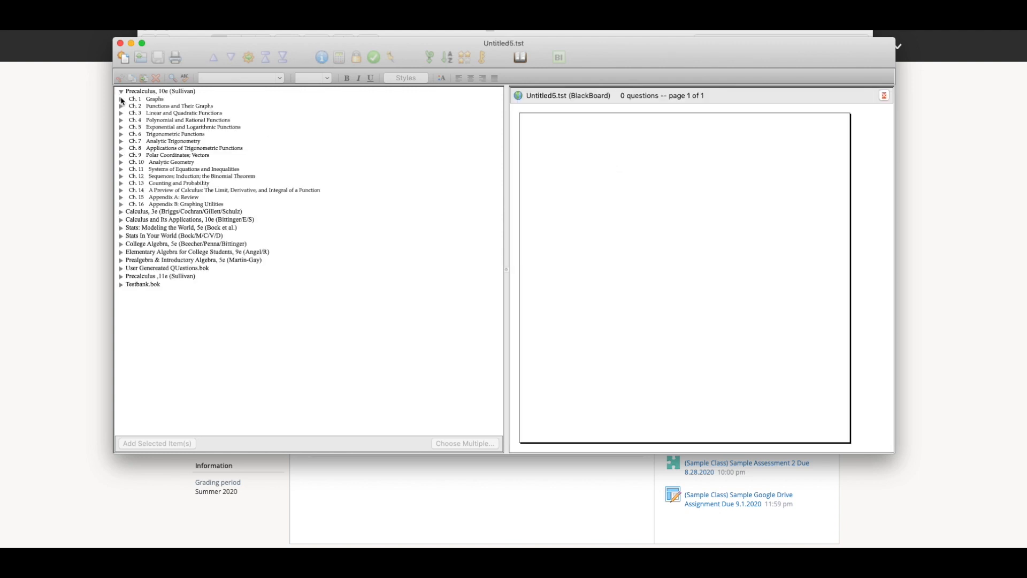
{"action": "left_click", "coordinate": [121, 99]}
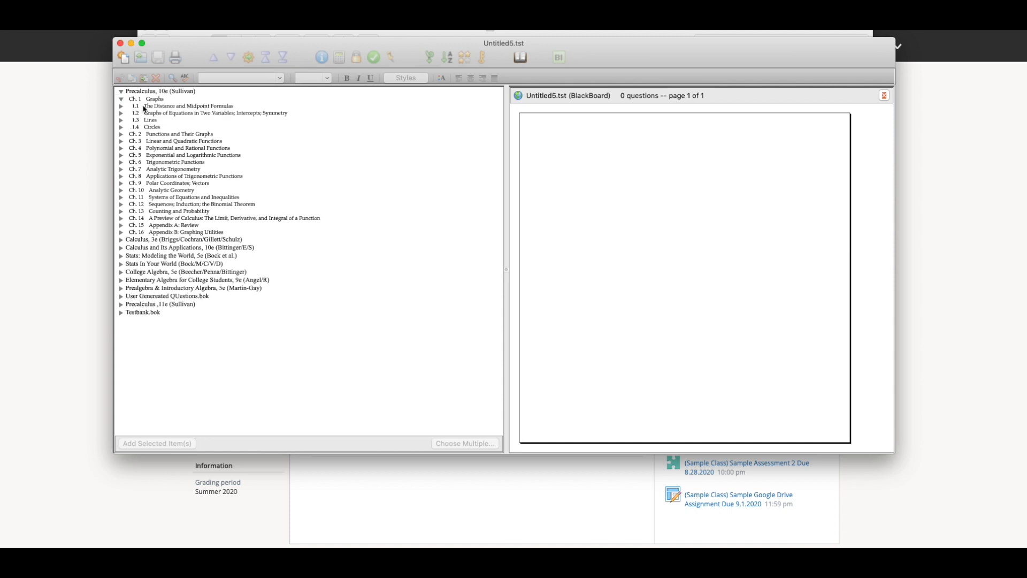
{"action": "left_click_drag", "start_coordinate": [144, 107], "coordinate": [591, 130]}
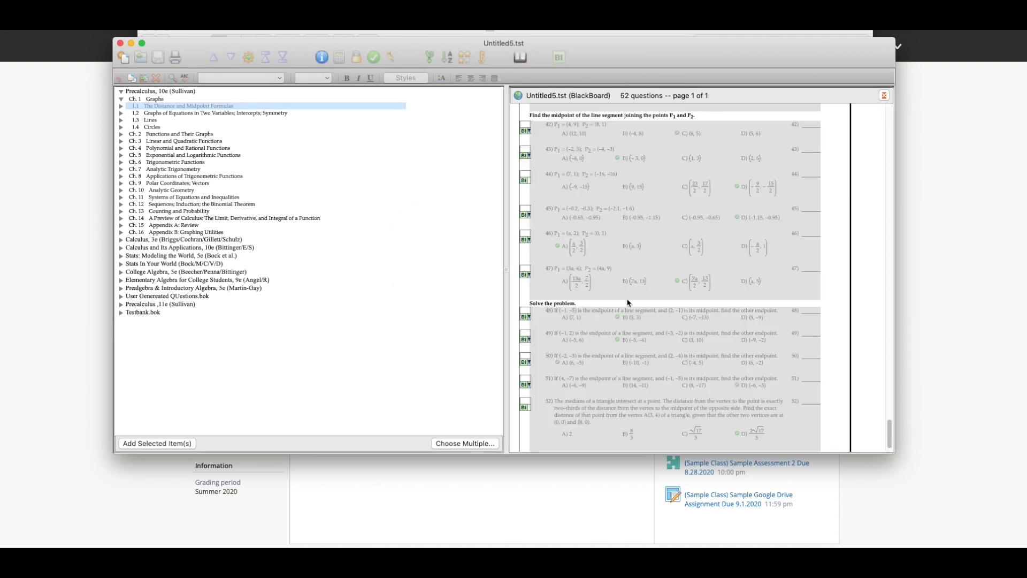
{"action": "left_click", "coordinate": [829, 324]}
{"action": "scroll", "coordinate": [753, 361], "scroll_direction": "down", "scroll_amount": 1}
{"action": "scroll", "coordinate": [753, 362], "scroll_direction": "down", "scroll_amount": 1}
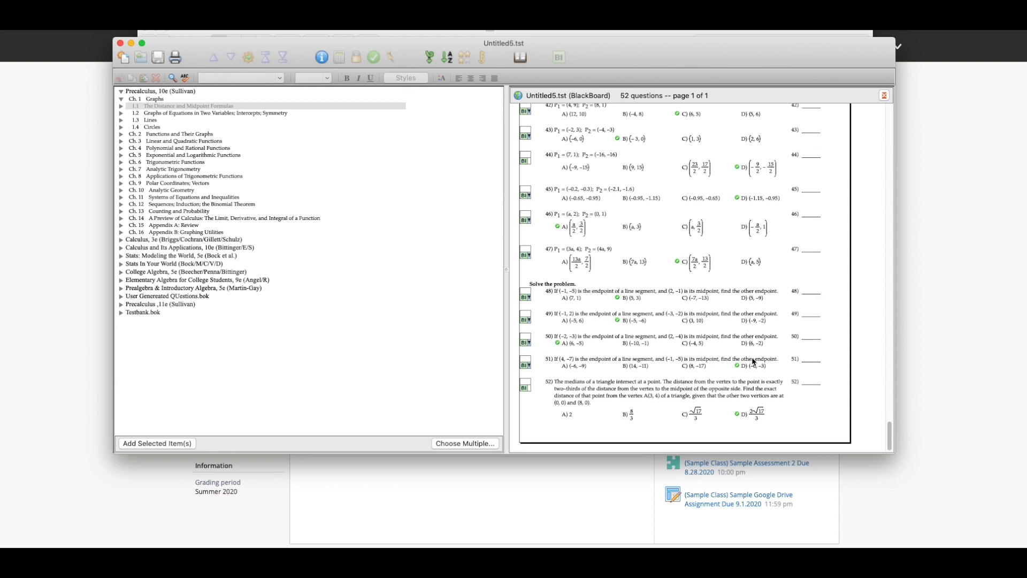
Step: Change the question type of question 51 to Short Answer
{"action": "right_click", "coordinate": [529, 365]}
{"action": "left_click", "coordinate": [536, 351]}
{"action": "left_click", "coordinate": [549, 361]}
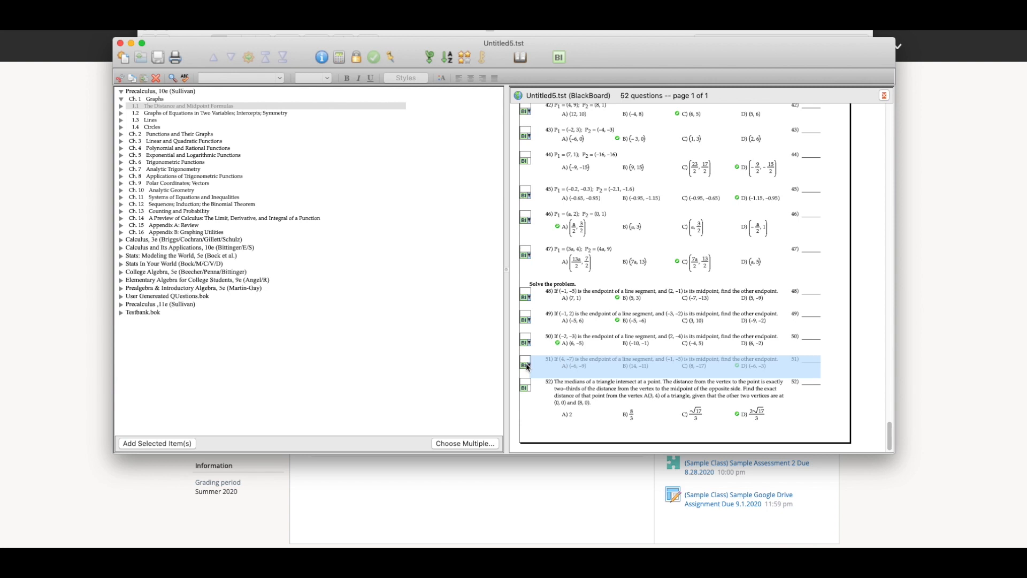
{"action": "right_click", "coordinate": [527, 366]}
{"action": "scroll", "coordinate": [555, 421], "scroll_direction": "down", "scroll_amount": 2}
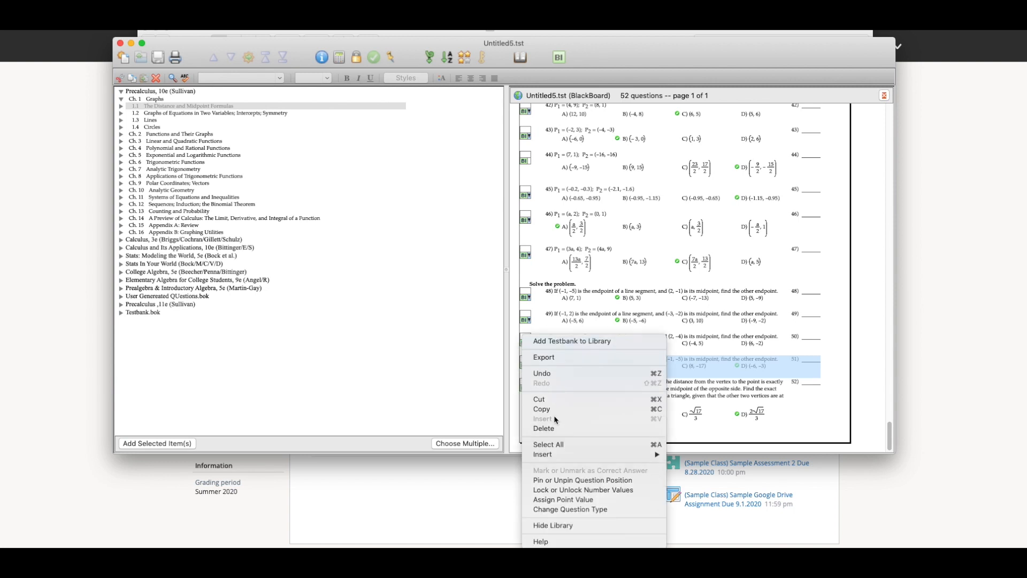
{"action": "left_click", "coordinate": [578, 509]}
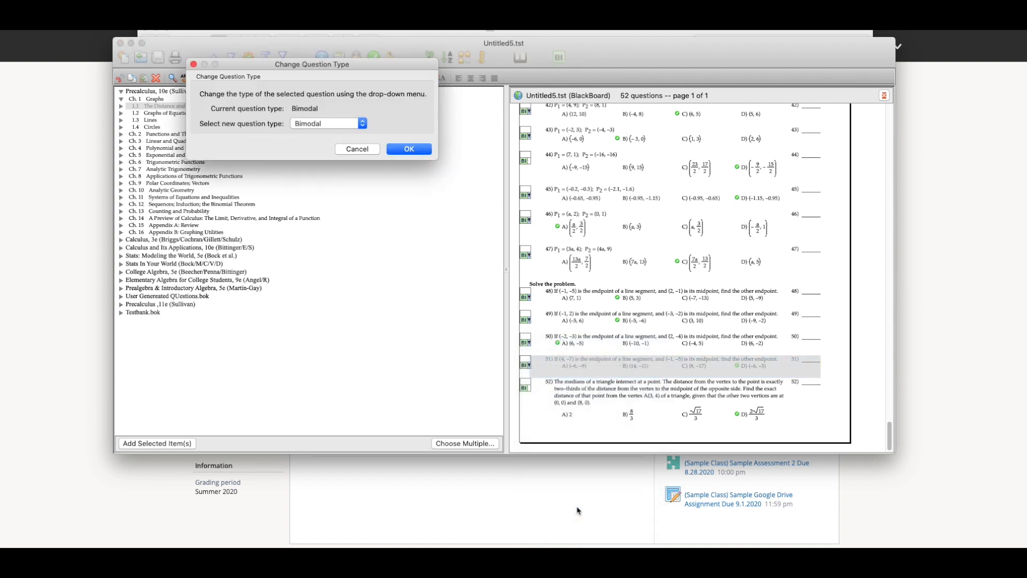
{"action": "left_click", "coordinate": [336, 123]}
{"action": "left_click", "coordinate": [338, 123]}
{"action": "left_click", "coordinate": [338, 123]}
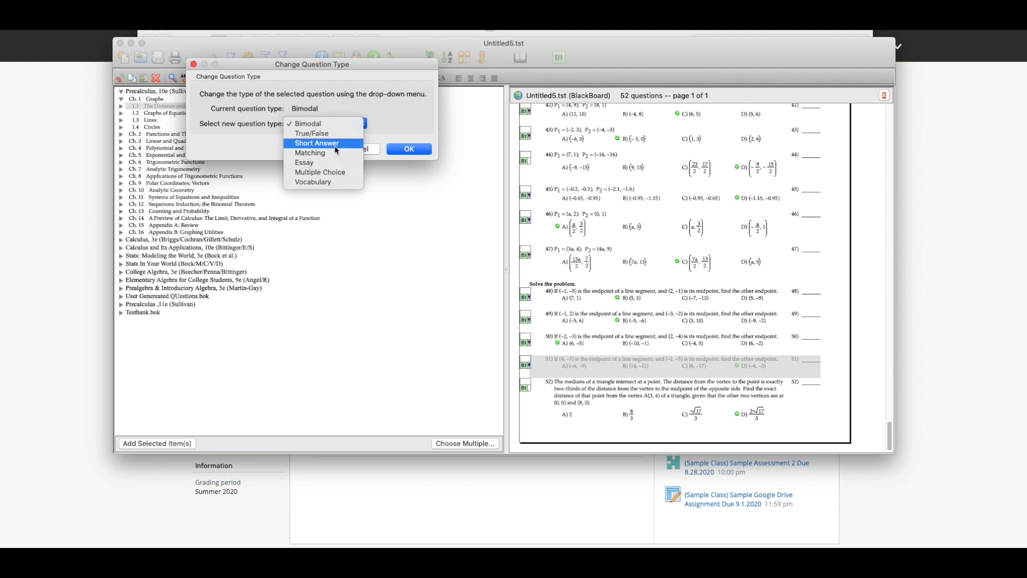
{"action": "left_click", "coordinate": [335, 146]}
{"action": "left_click", "coordinate": [410, 150]}
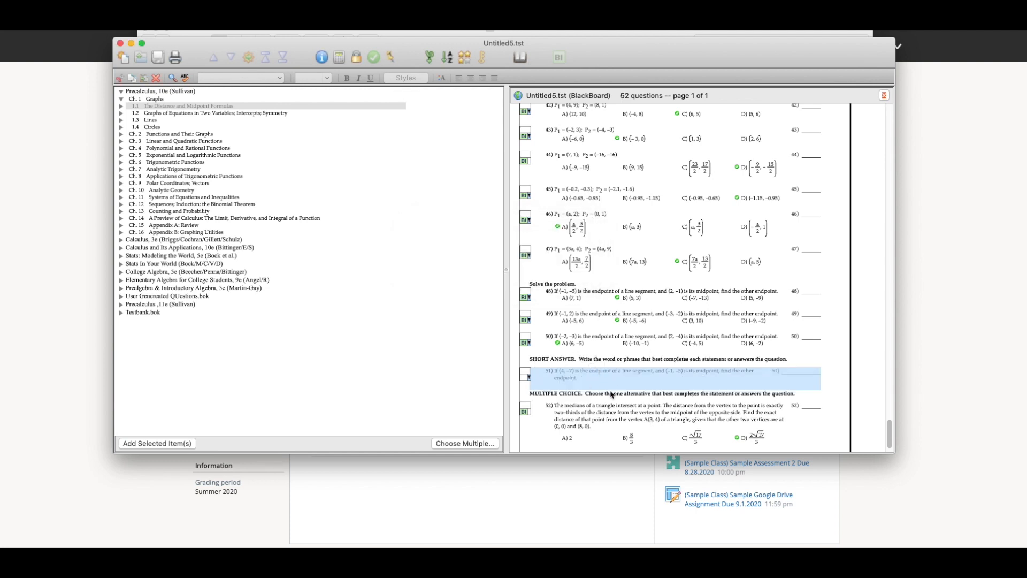
Step: Review the test's questions from the end back to the first one
{"action": "scroll", "coordinate": [614, 383], "scroll_direction": "up", "scroll_amount": 2}
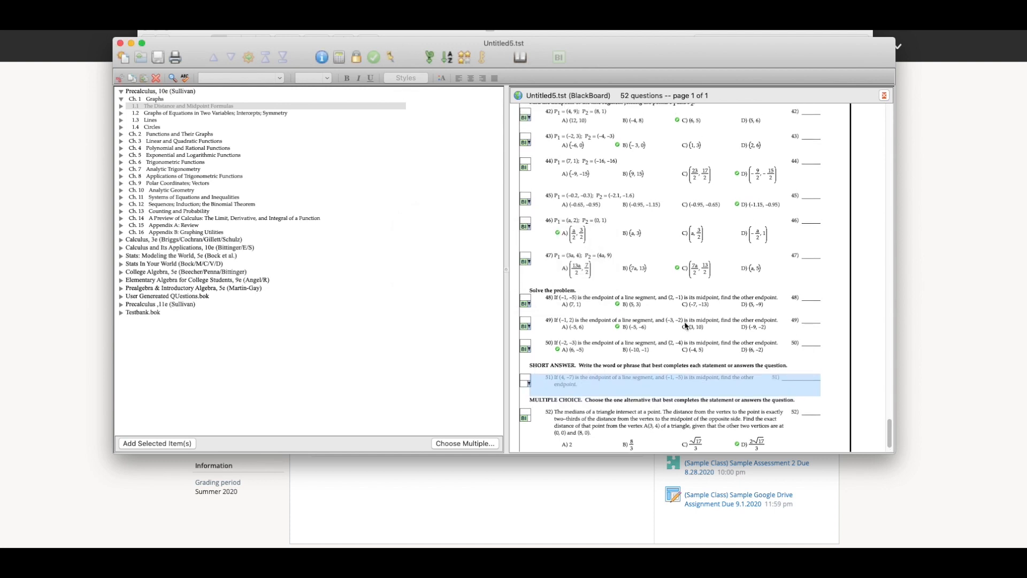
{"action": "scroll", "coordinate": [685, 325], "scroll_direction": "up", "scroll_amount": 4}
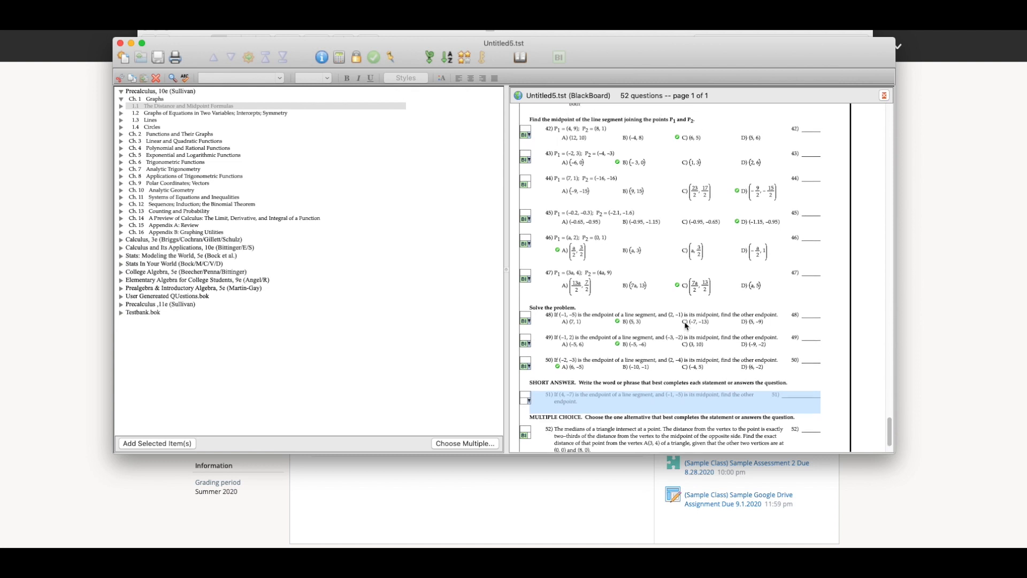
{"action": "scroll", "coordinate": [685, 325], "scroll_direction": "up", "scroll_amount": 6}
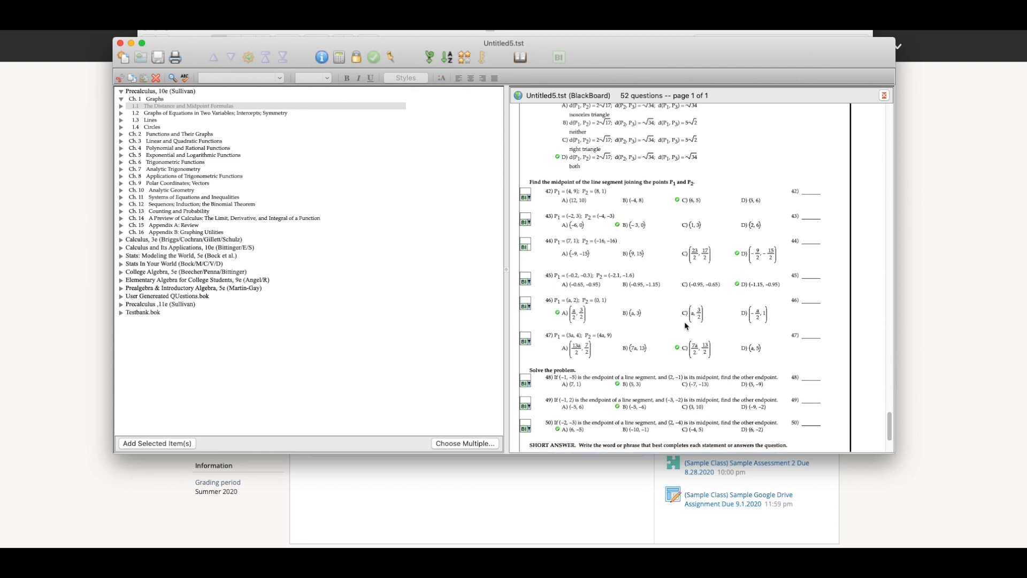
{"action": "scroll", "coordinate": [685, 325], "scroll_direction": "up", "scroll_amount": 12}
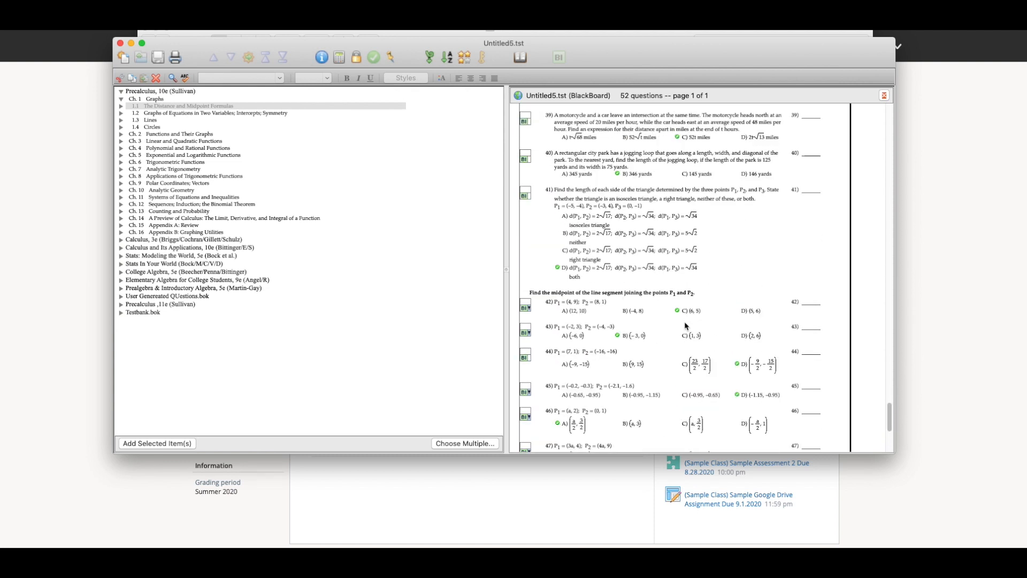
{"action": "scroll", "coordinate": [685, 325], "scroll_direction": "up", "scroll_amount": 9}
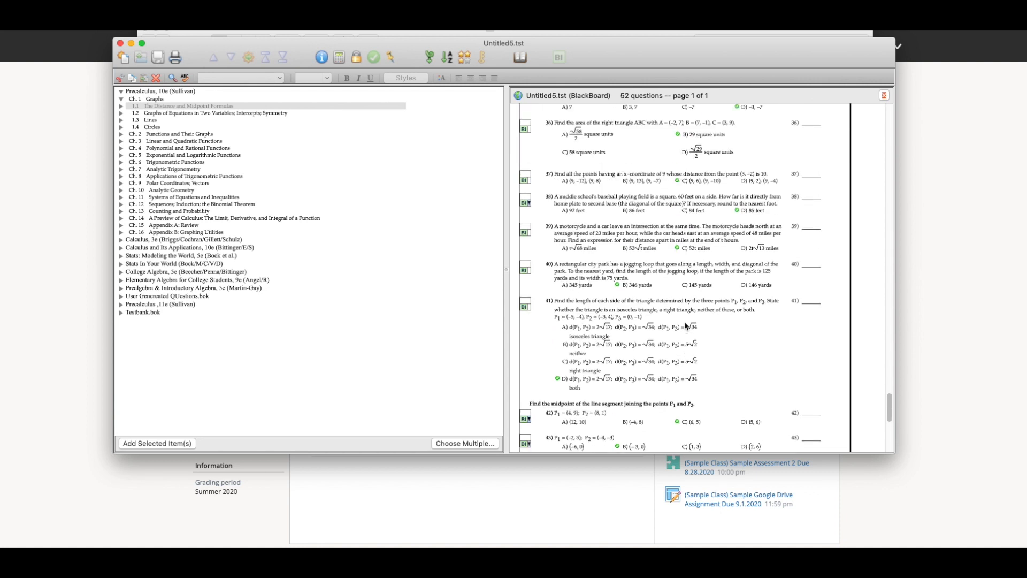
{"action": "scroll", "coordinate": [685, 325], "scroll_direction": "up", "scroll_amount": 7}
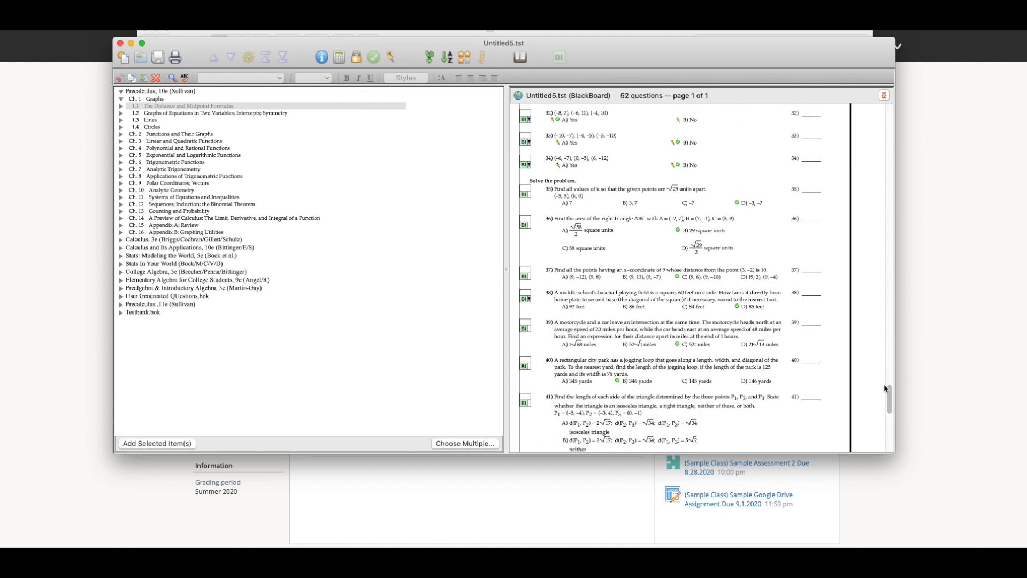
{"action": "left_click_drag", "start_coordinate": [888, 392], "coordinate": [881, 108]}
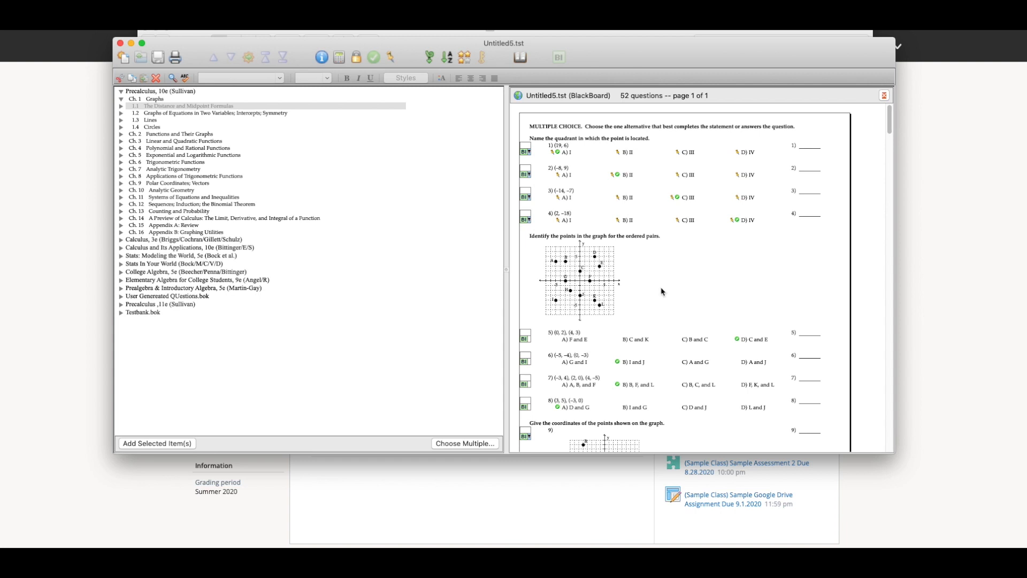
Step: Export the test in Blackboard 6.x-9.x format to the Documents folder under the name Sample Bank
{"action": "left_click", "coordinate": [73, 6]}
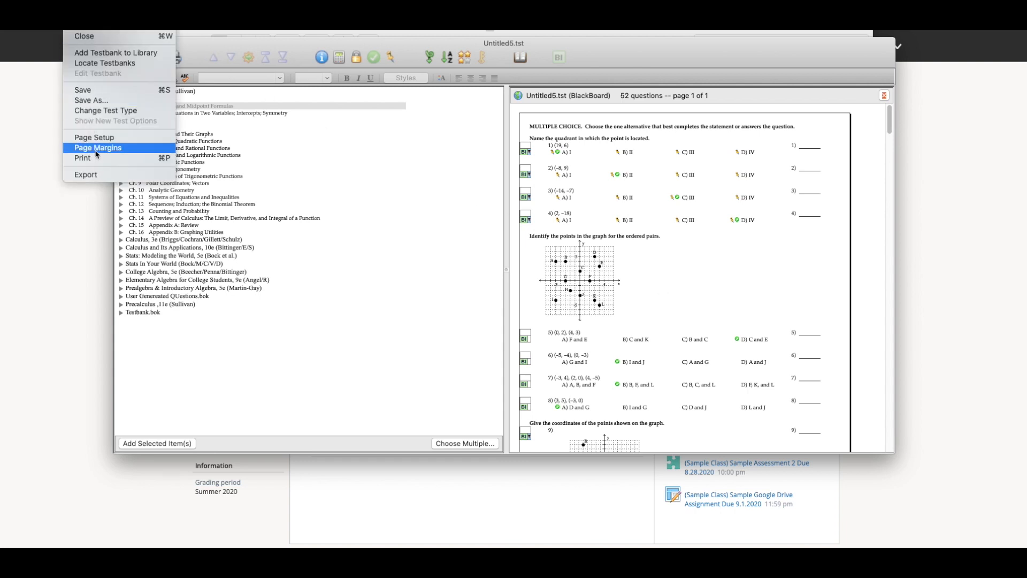
{"action": "left_click", "coordinate": [102, 175]}
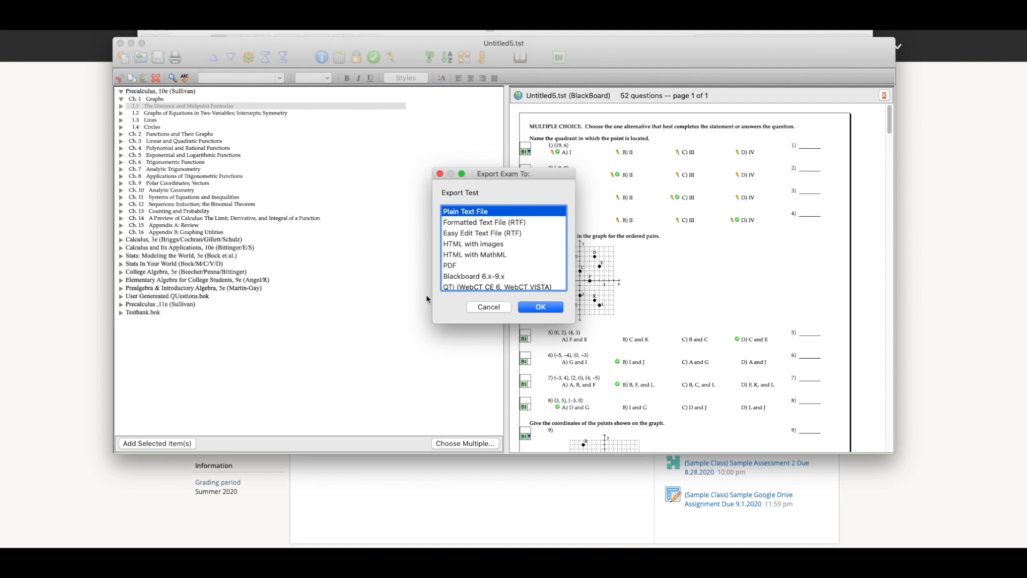
{"action": "left_click", "coordinate": [488, 277]}
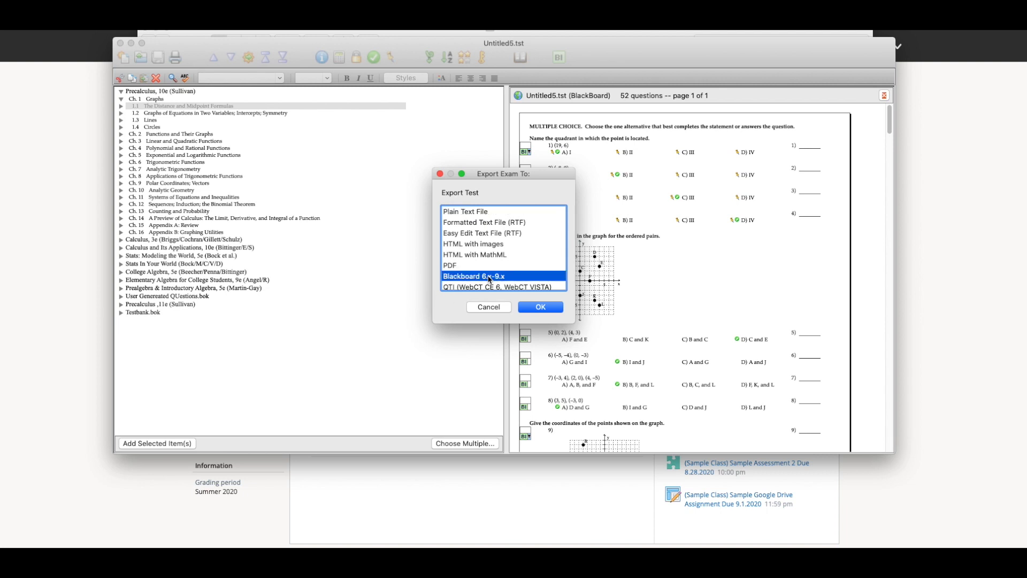
{"action": "left_click", "coordinate": [549, 308]}
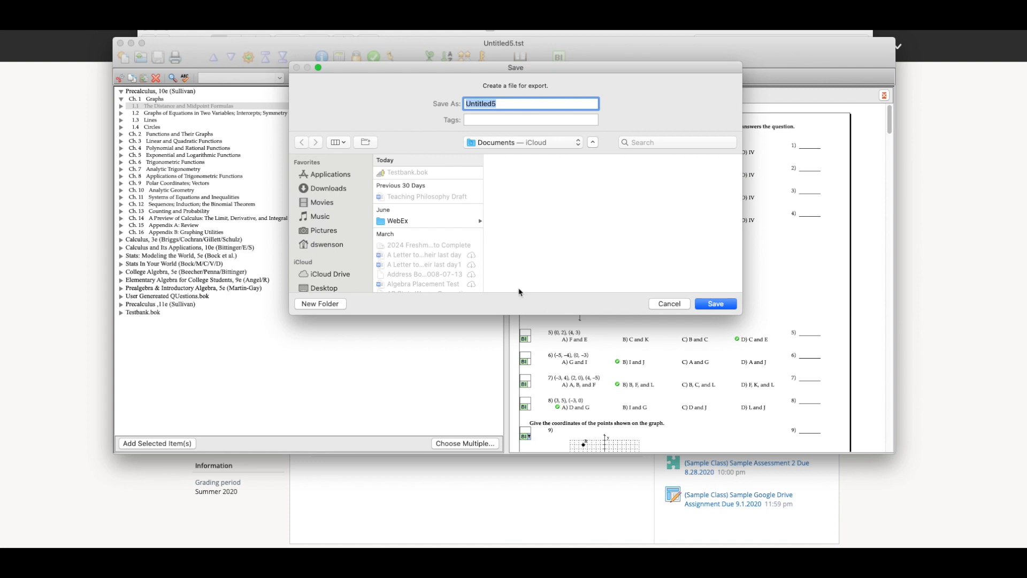
{"action": "type", "text": "Sample Bank"}
{"action": "key", "text": "Return"}
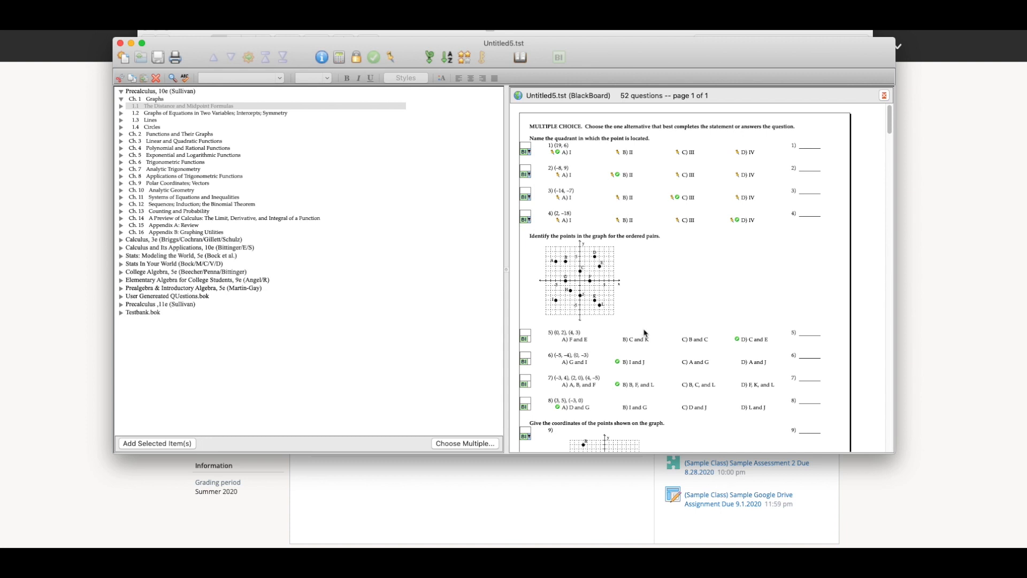
Step: Switch to Schoology and set up a Blackboard (ZIP) import of personal resources into a new collection titled Sample Collection
{"action": "left_click", "coordinate": [952, 330]}
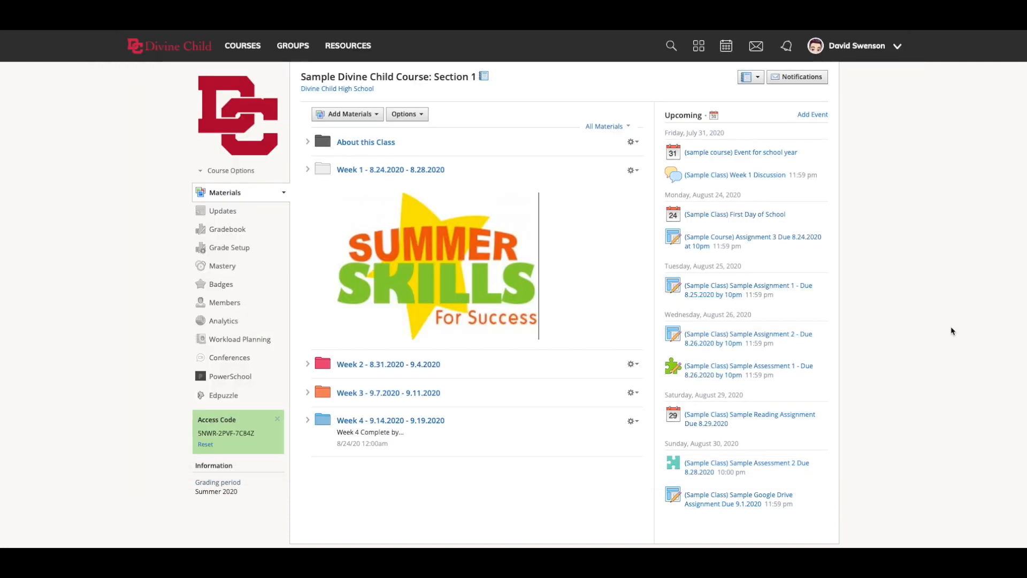
{"action": "left_click", "coordinate": [352, 45]}
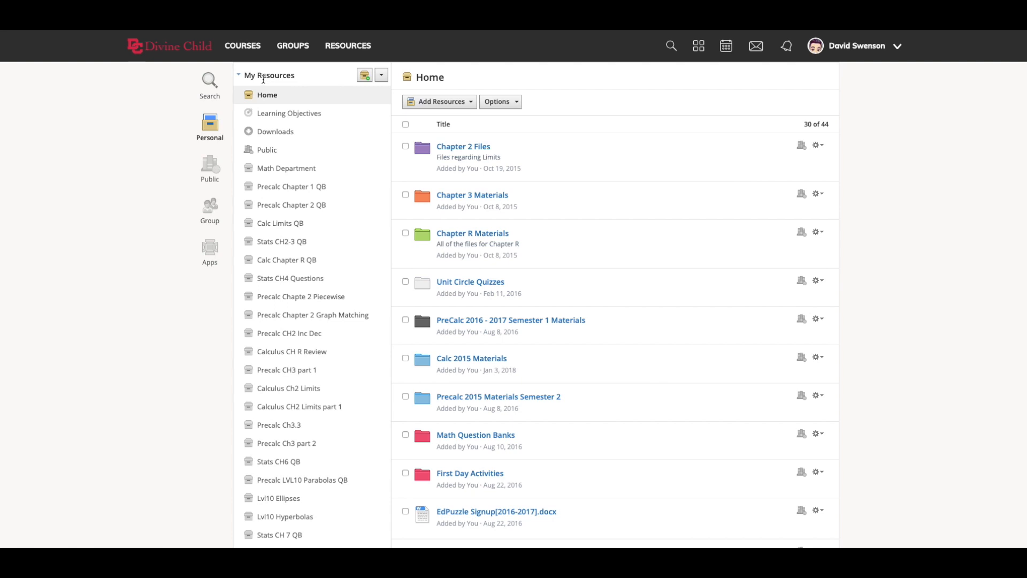
{"action": "left_click", "coordinate": [381, 77]}
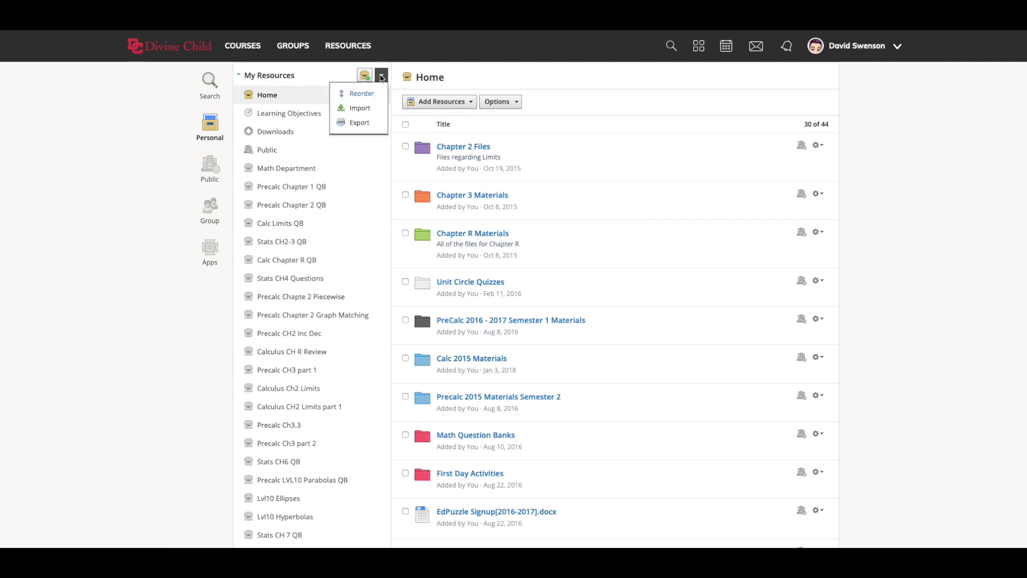
{"action": "left_click", "coordinate": [377, 107]}
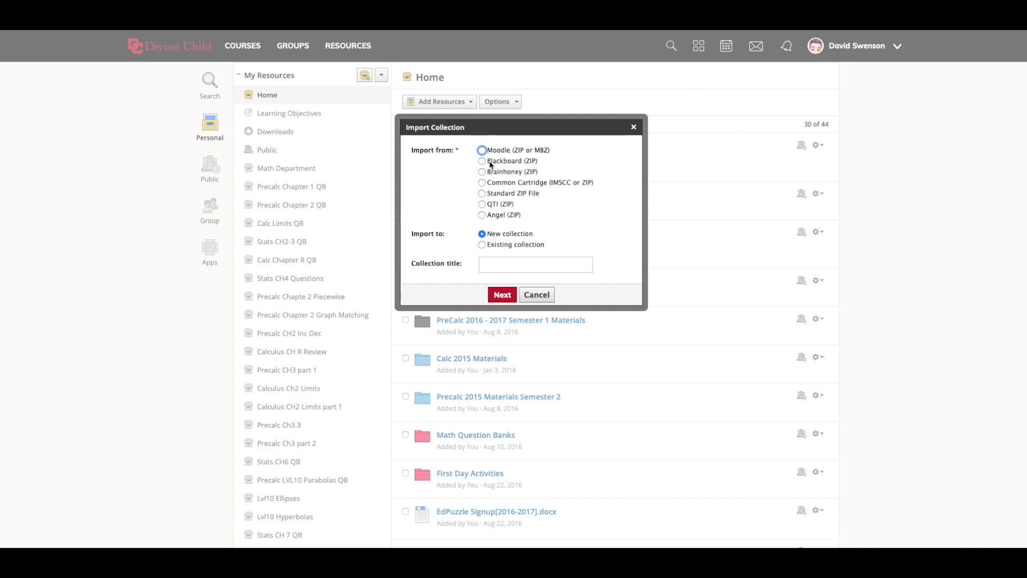
{"action": "left_click", "coordinate": [490, 165]}
{"action": "left_click", "coordinate": [511, 265]}
{"action": "type", "text": "Sample Collection"}
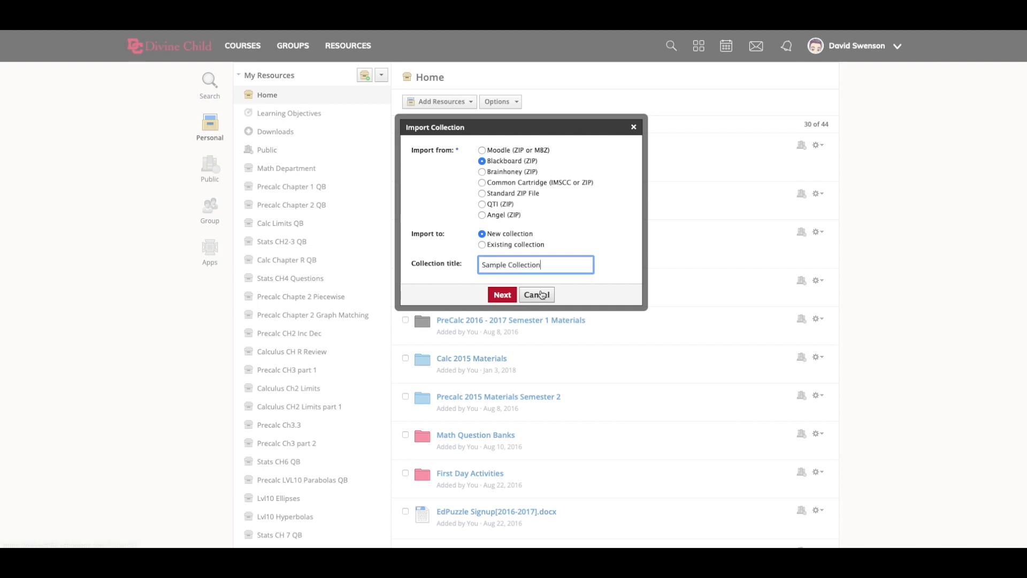
{"action": "left_click", "coordinate": [502, 294]}
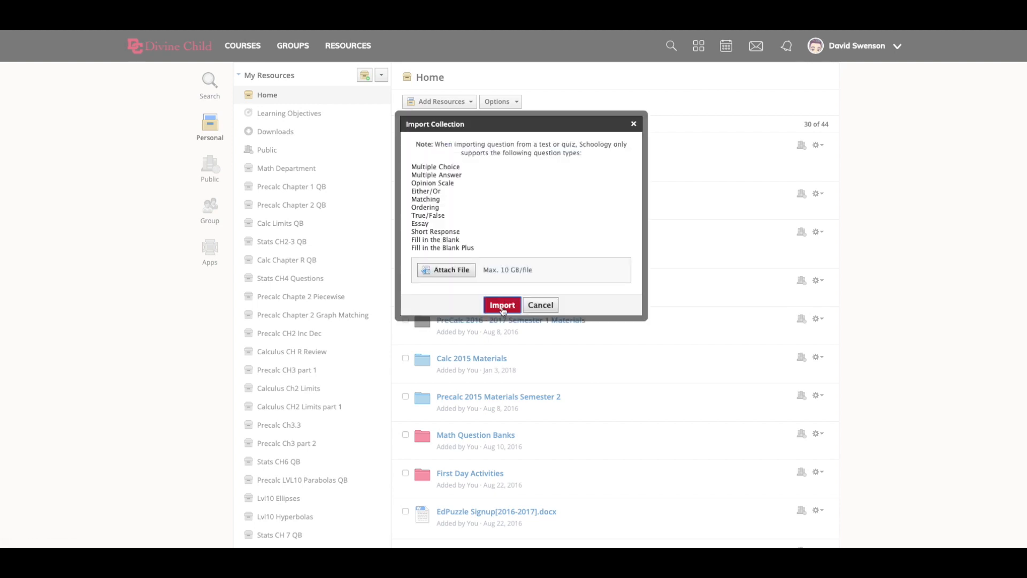
Step: Attach Sample Bank.zip from the Documents folder, run the import and check its entry in the transfer history
{"action": "left_click", "coordinate": [452, 271]}
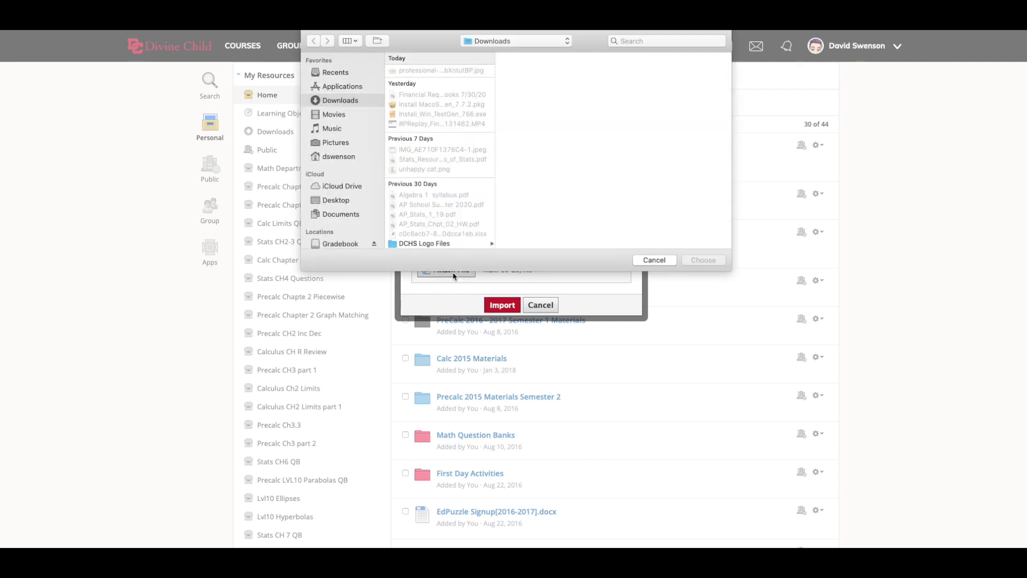
{"action": "left_click", "coordinate": [340, 214]}
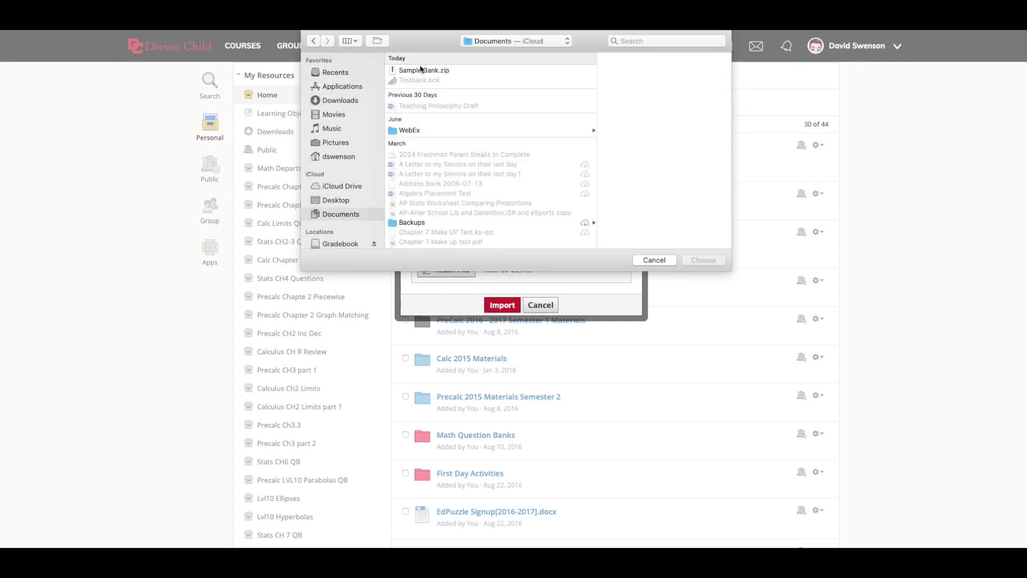
{"action": "left_click", "coordinate": [421, 70]}
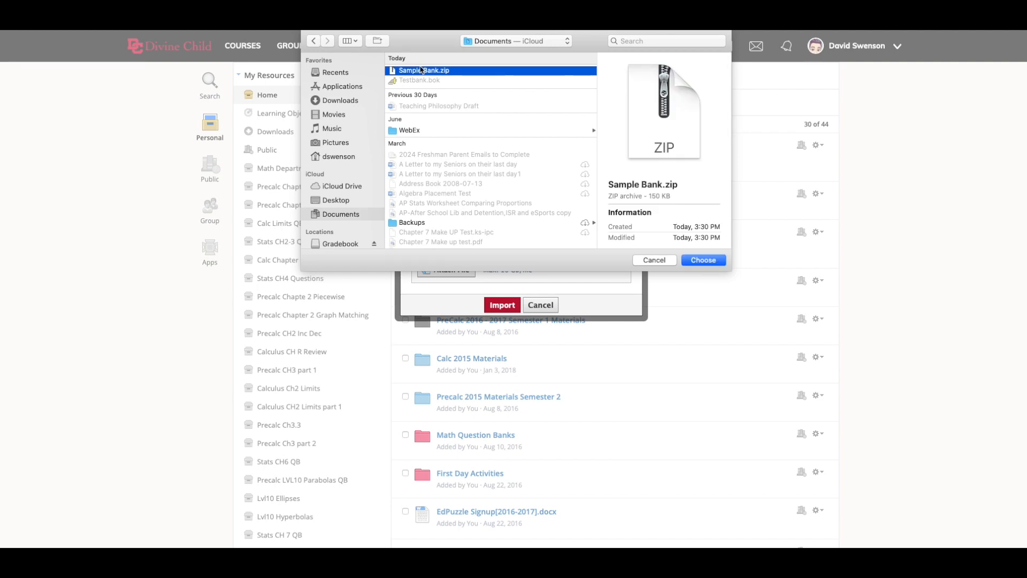
{"action": "double_click", "coordinate": [421, 70]}
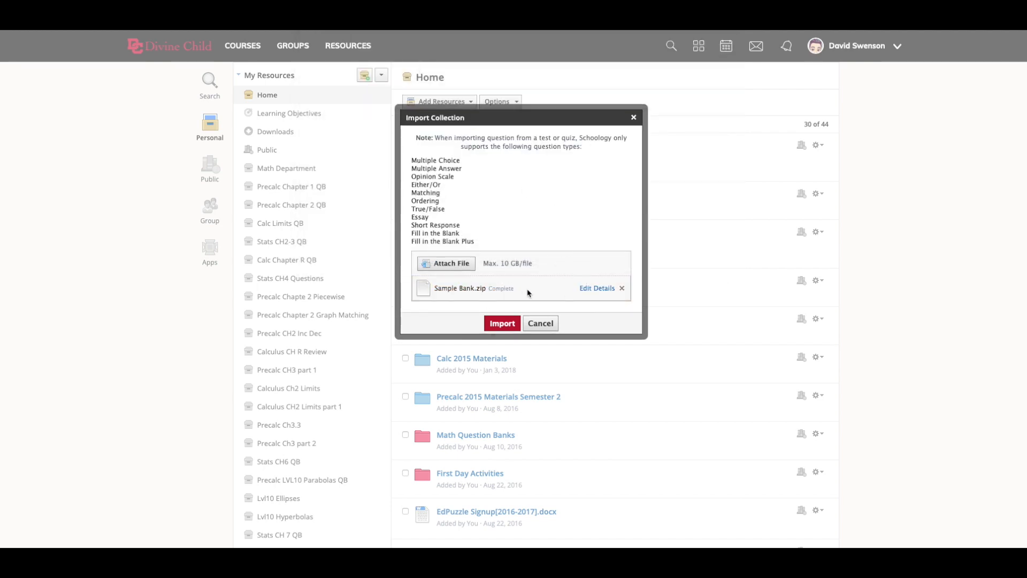
{"action": "left_click", "coordinate": [508, 327]}
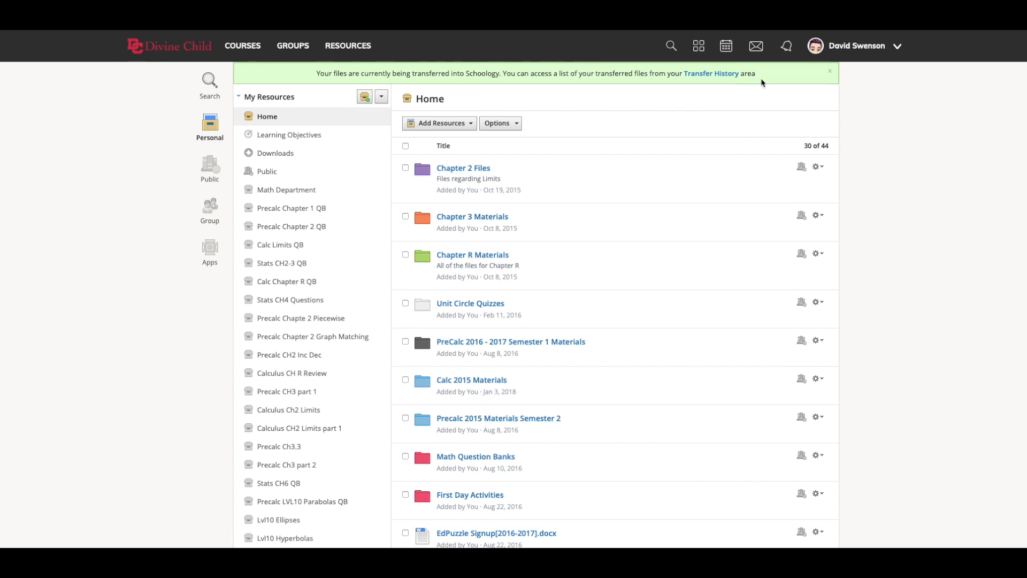
{"action": "left_click", "coordinate": [724, 73]}
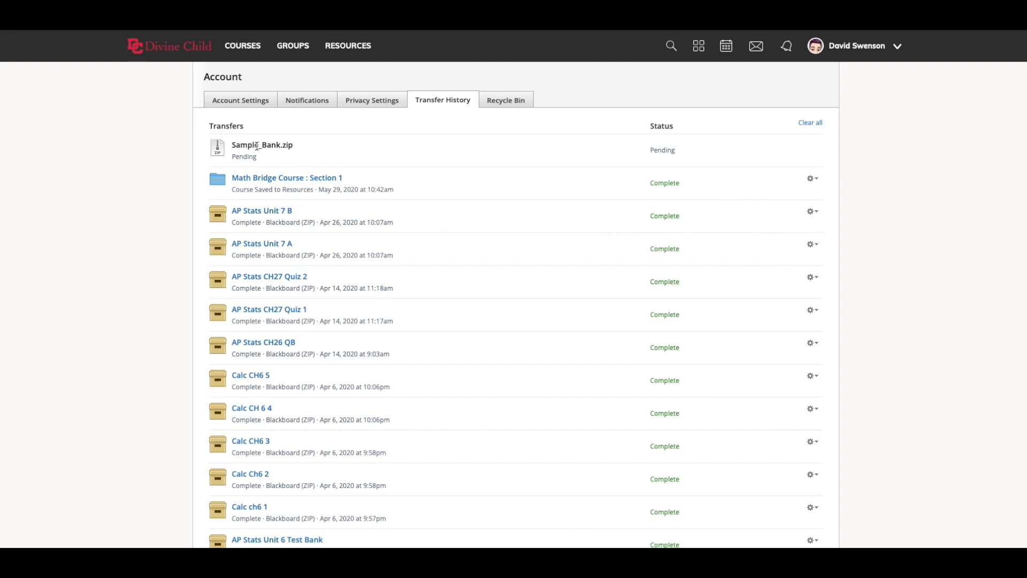
Step: Open Sample Assessment 1, due 8.26.2020, in the Sample Divine Child Course
{"action": "left_click", "coordinate": [242, 45]}
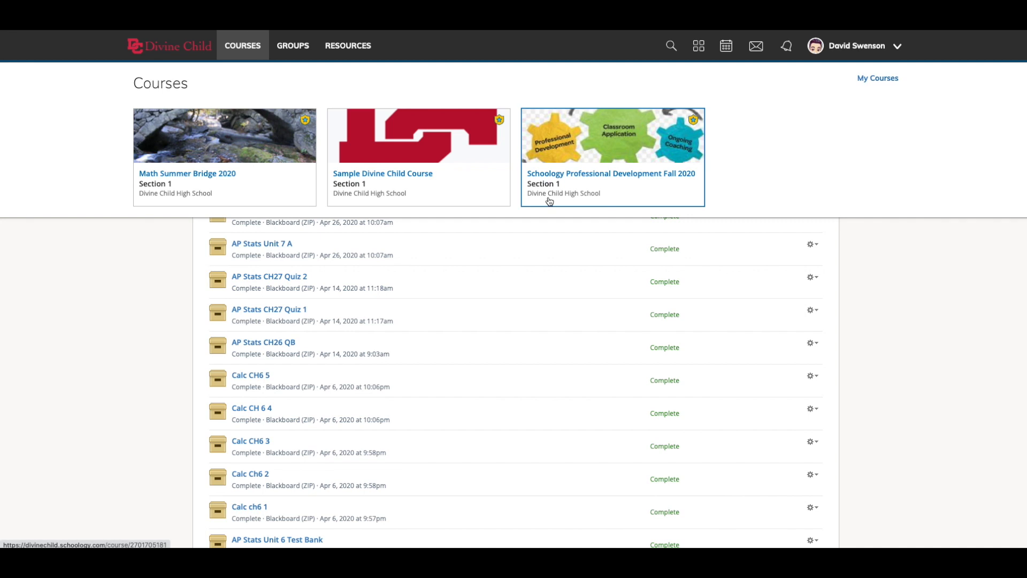
{"action": "left_click", "coordinate": [418, 158]}
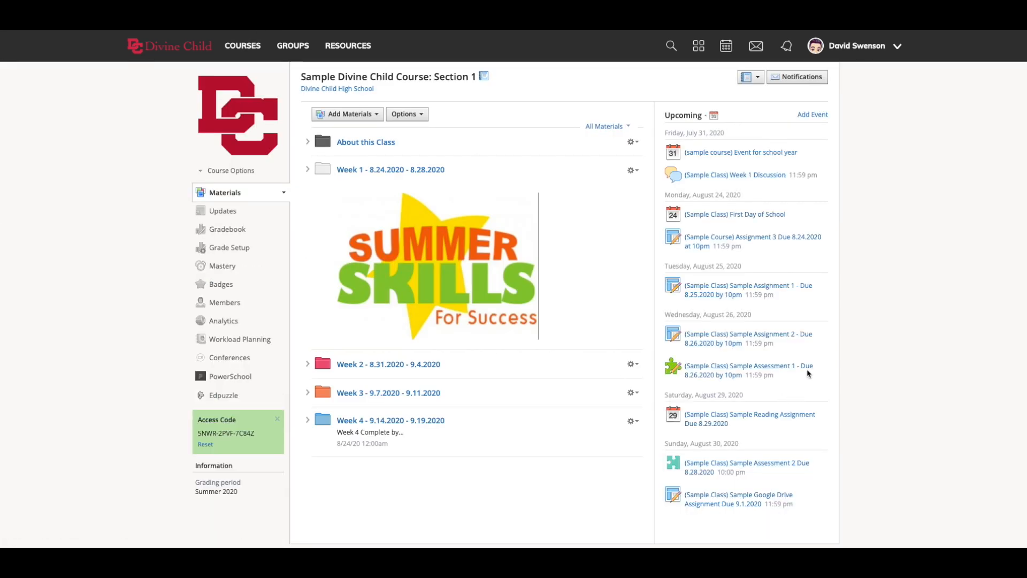
{"action": "left_click", "coordinate": [780, 367]}
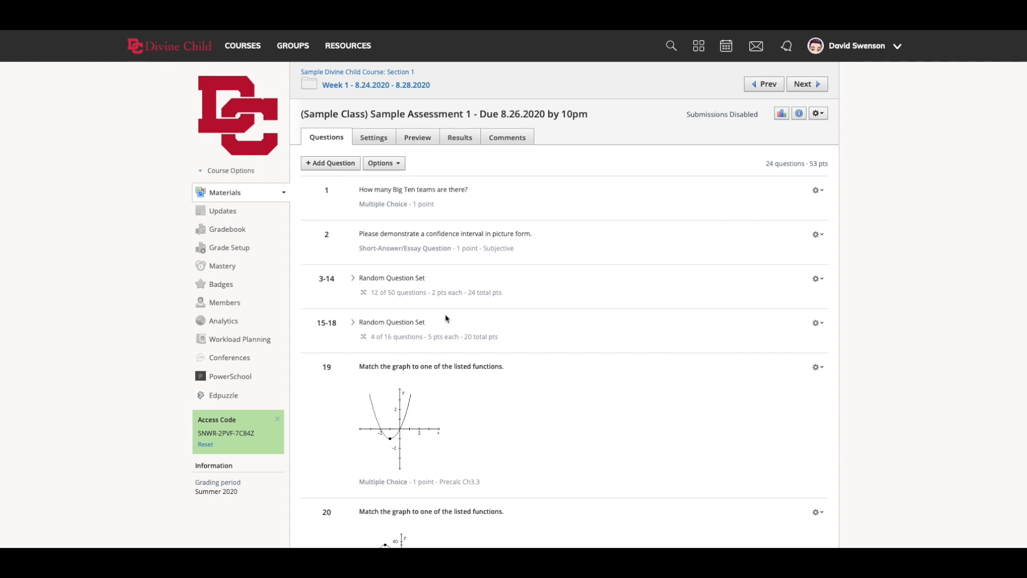
Step: Choose the Untitled5 question bank from the personal Sample Collection as a source of questions for the assessment
{"action": "left_click", "coordinate": [351, 167]}
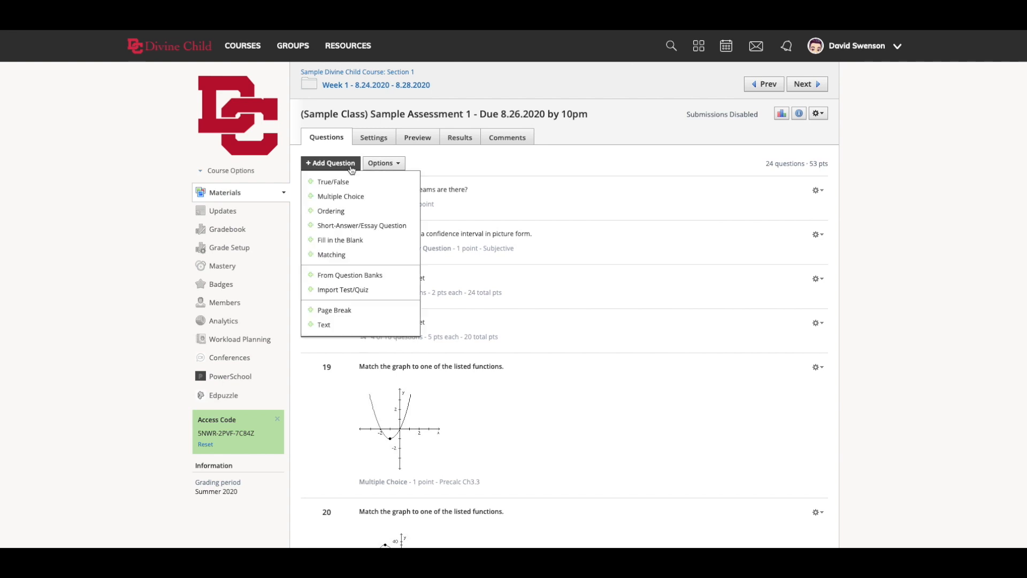
{"action": "left_click", "coordinate": [363, 276]}
{"action": "left_click", "coordinate": [610, 198]}
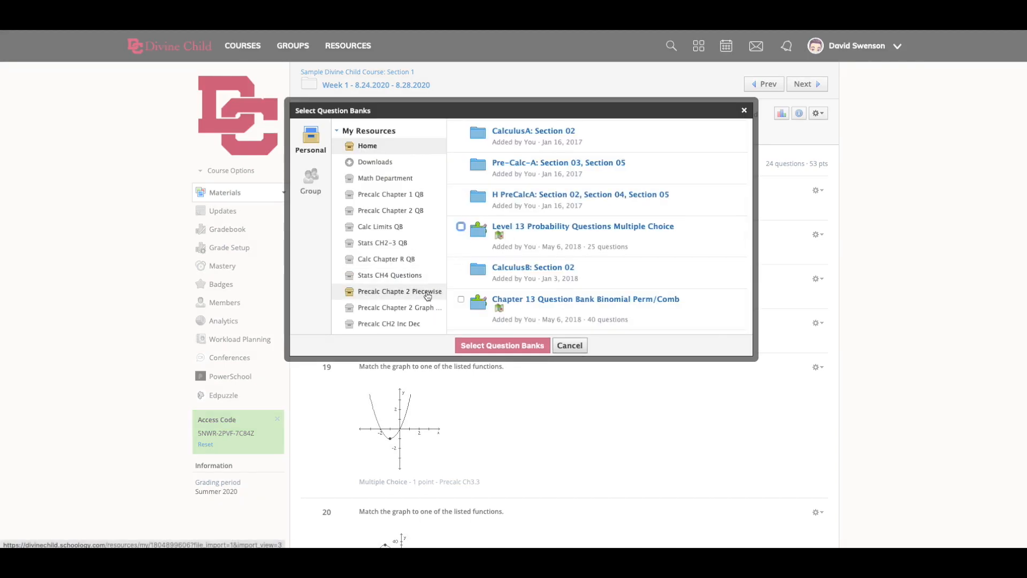
{"action": "scroll", "coordinate": [427, 295], "scroll_direction": "down", "scroll_amount": 1}
{"action": "scroll", "coordinate": [417, 283], "scroll_direction": "down", "scroll_amount": 10}
{"action": "left_click", "coordinate": [383, 275]}
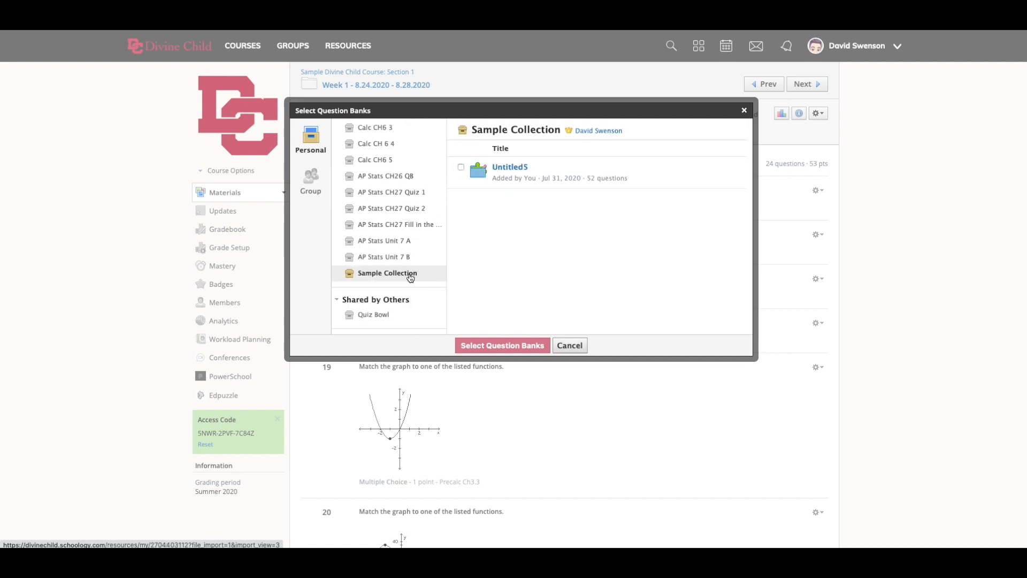
{"action": "left_click", "coordinate": [460, 166]}
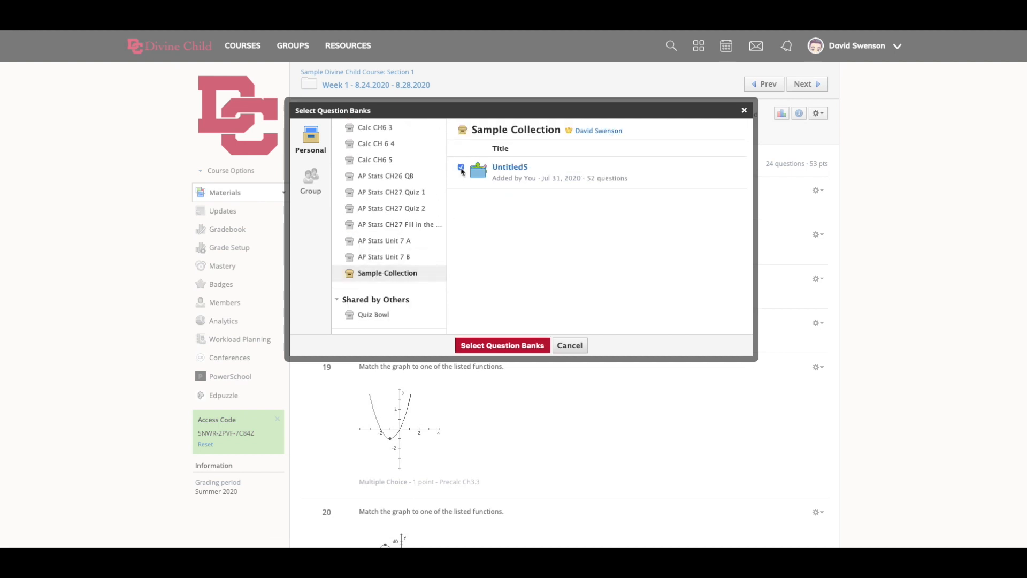
{"action": "left_click", "coordinate": [507, 346]}
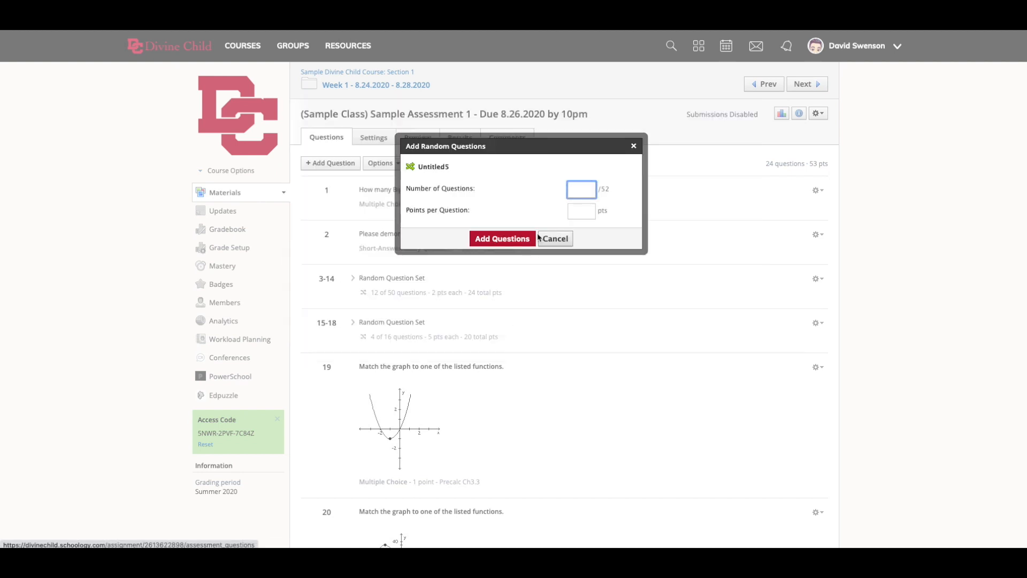
Step: Add 12 random questions worth 1 point each from the bank and check the new set at the end of the assessment
{"action": "type", "text": "12"}
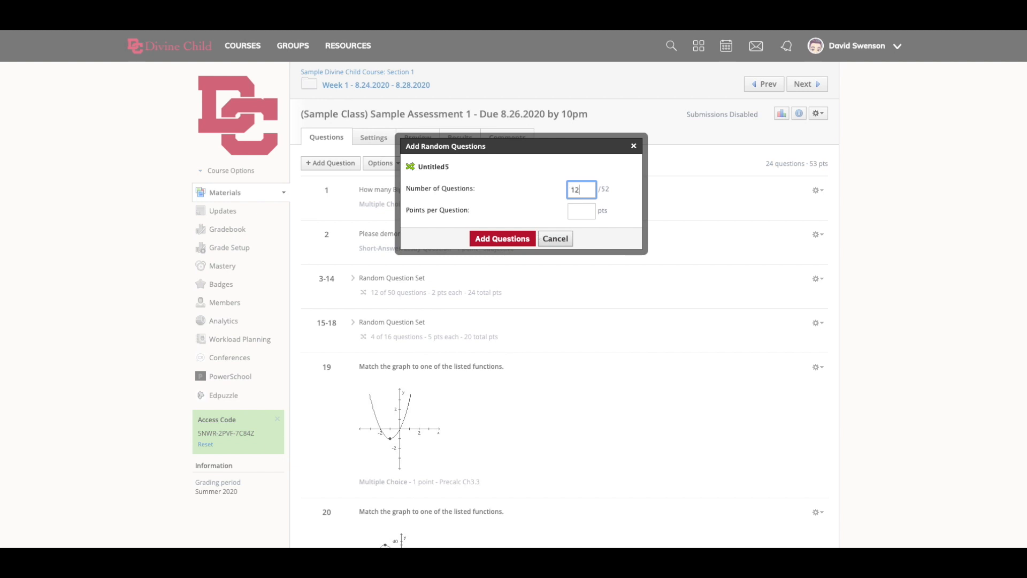
{"action": "left_click", "coordinate": [581, 214]}
{"action": "type", "text": "2"}
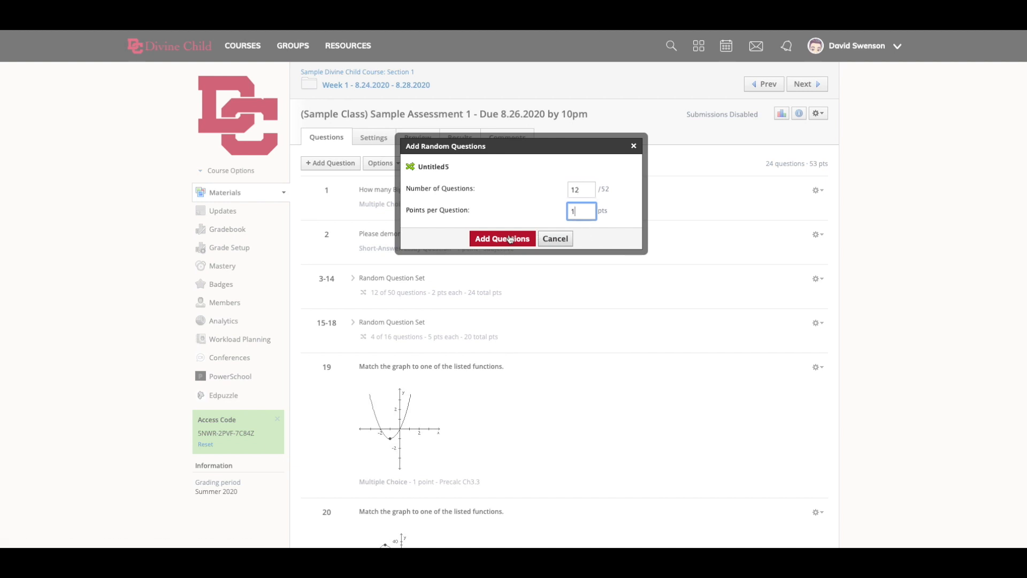
{"action": "left_click", "coordinate": [509, 239]}
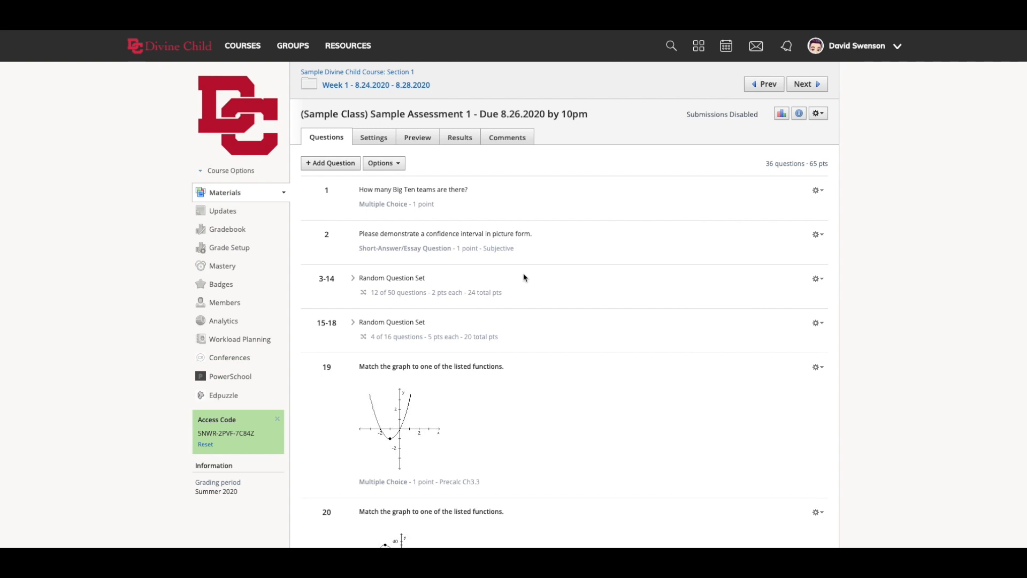
{"action": "scroll", "coordinate": [523, 277], "scroll_direction": "down", "scroll_amount": 5}
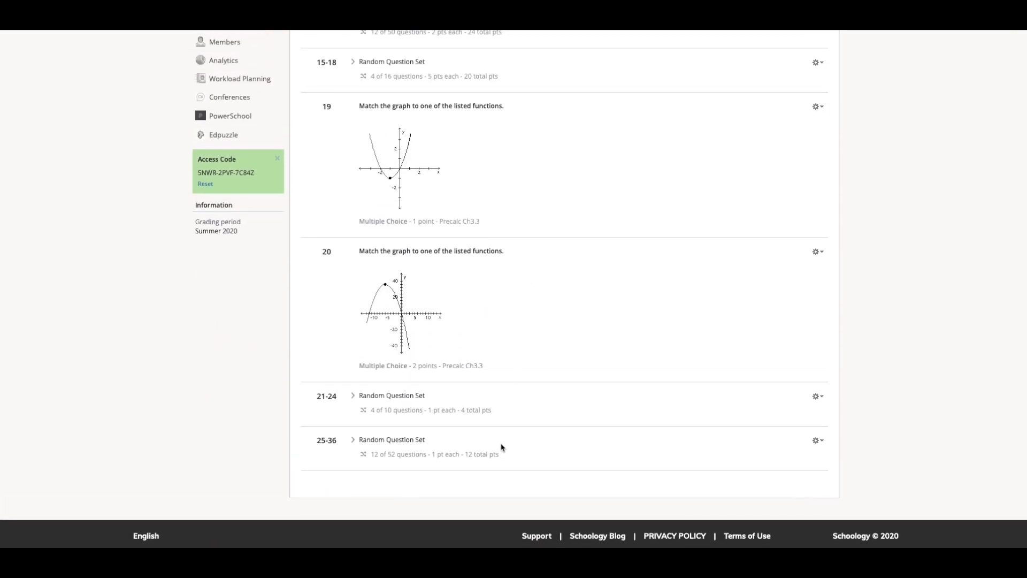
{"action": "scroll", "coordinate": [502, 447], "scroll_direction": "up", "scroll_amount": 2}
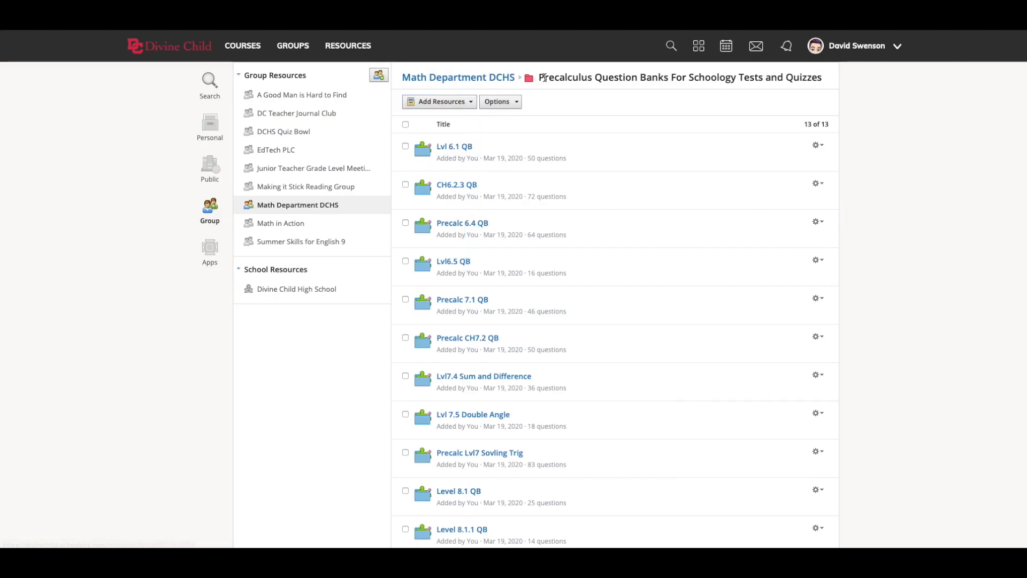
Step: Open the Calculus Review Question Banks folder in the Math Department DCHS group resources
{"action": "left_click", "coordinate": [499, 78]}
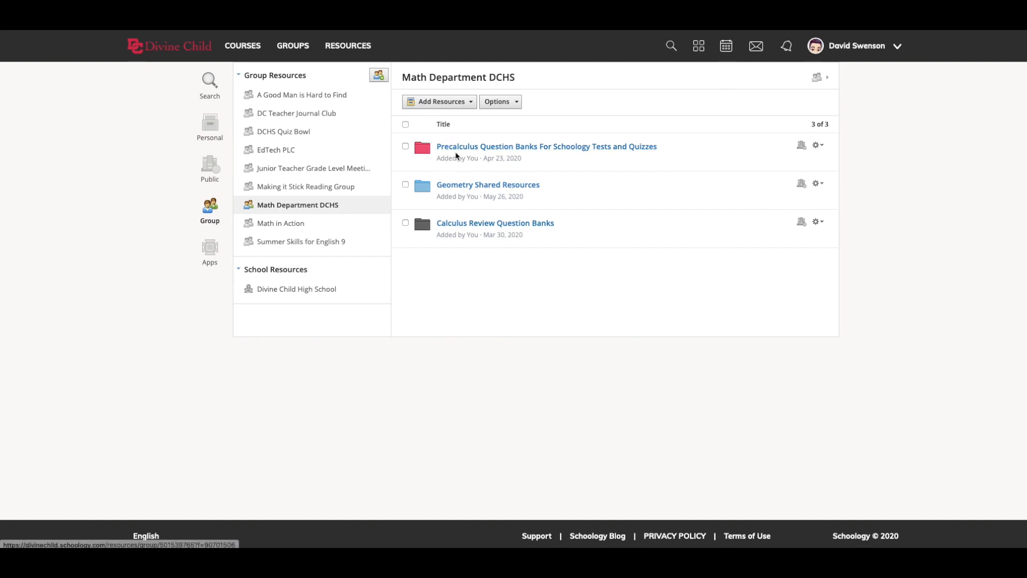
{"action": "left_click", "coordinate": [464, 224]}
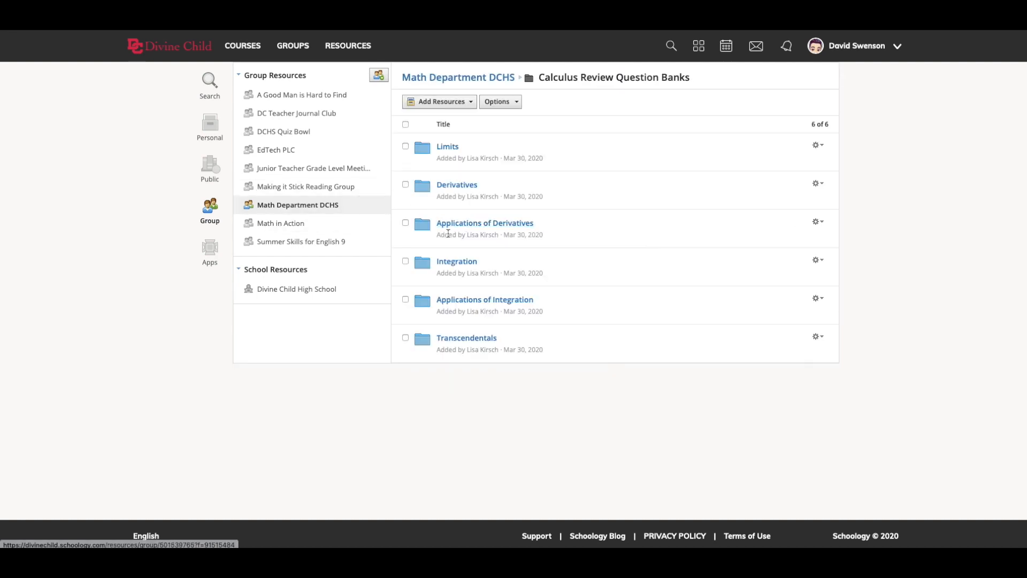
{"action": "left_click", "coordinate": [463, 102]}
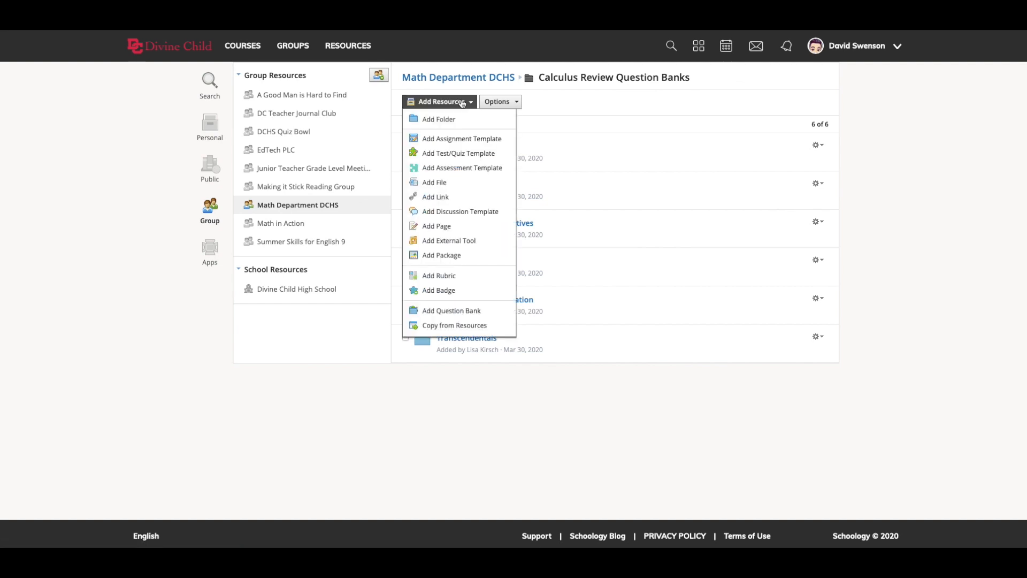
{"action": "left_click", "coordinate": [464, 310]}
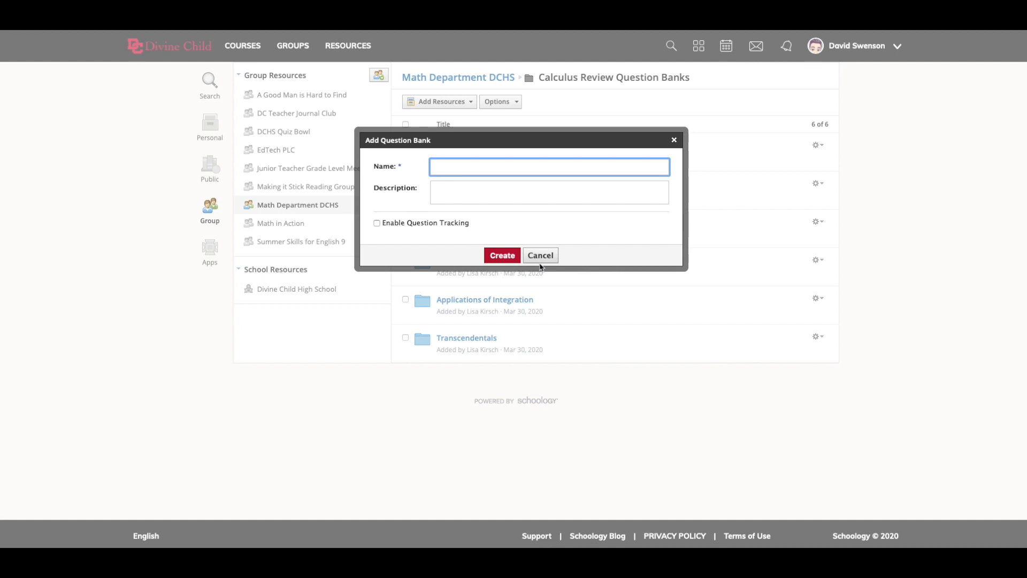
{"action": "left_click", "coordinate": [540, 256]}
Step: Copy the Untitled5 question bank from the personal Sample Collection into the group's Calculus Review Question Banks folder
{"action": "left_click", "coordinate": [447, 102]}
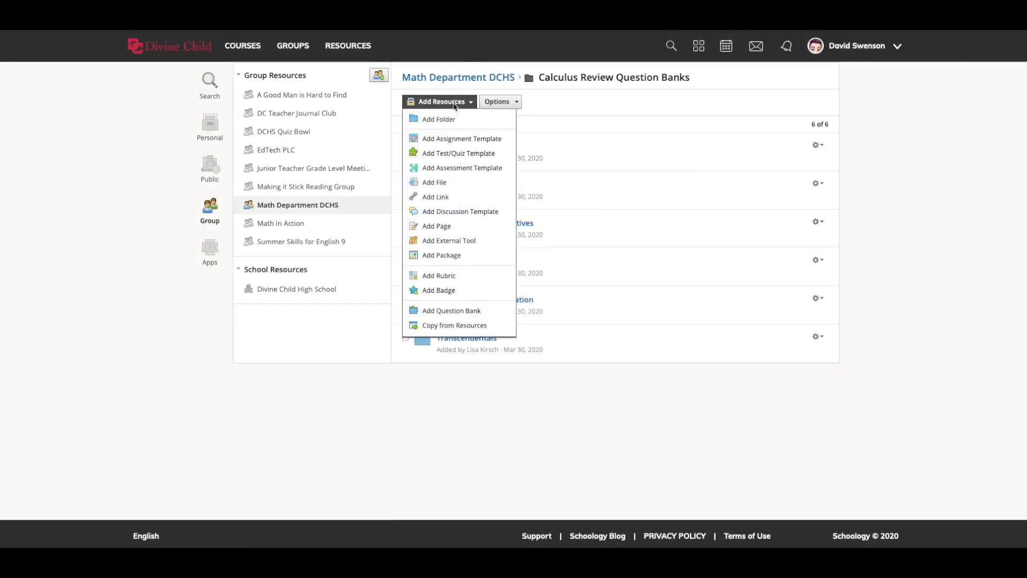
{"action": "left_click", "coordinate": [471, 325]}
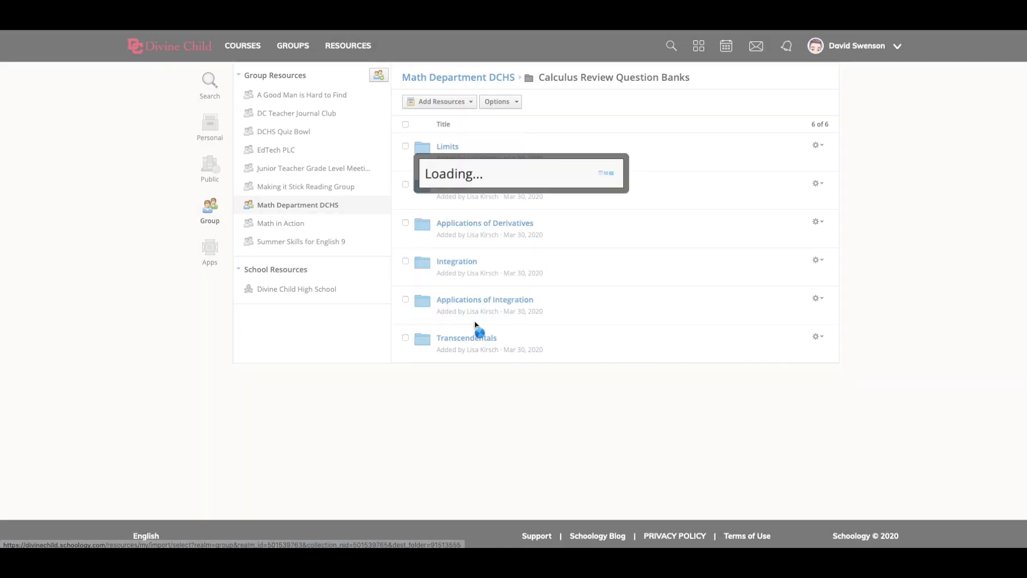
{"action": "scroll", "coordinate": [386, 273], "scroll_direction": "down", "scroll_amount": 10}
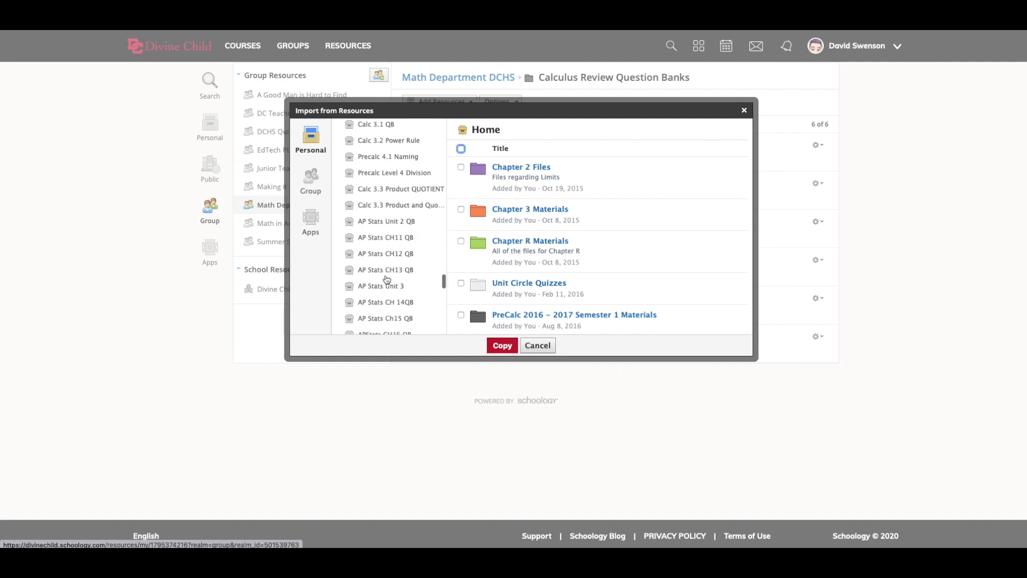
{"action": "left_click", "coordinate": [386, 274]}
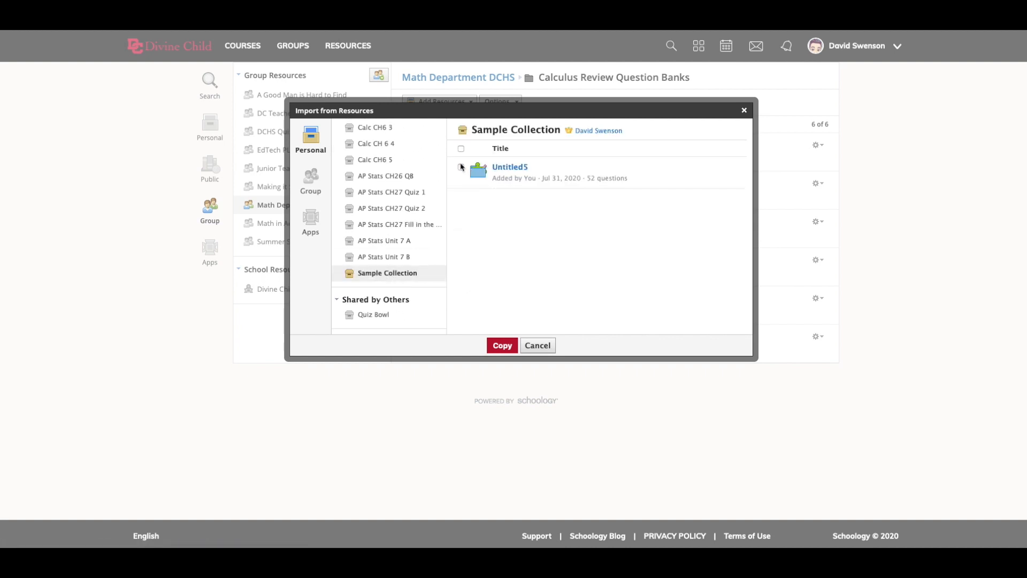
{"action": "left_click", "coordinate": [461, 167]}
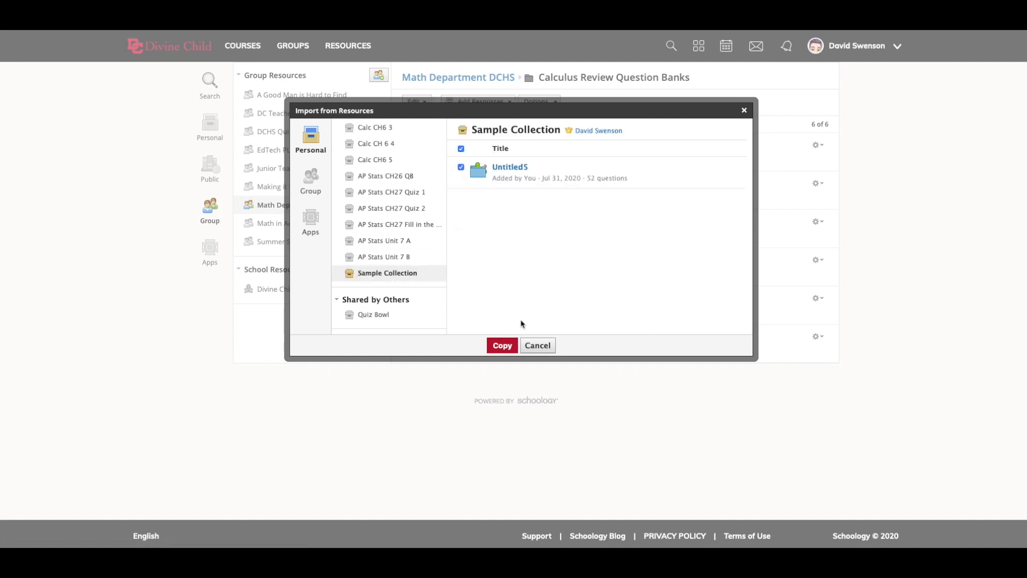
{"action": "left_click", "coordinate": [501, 345]}
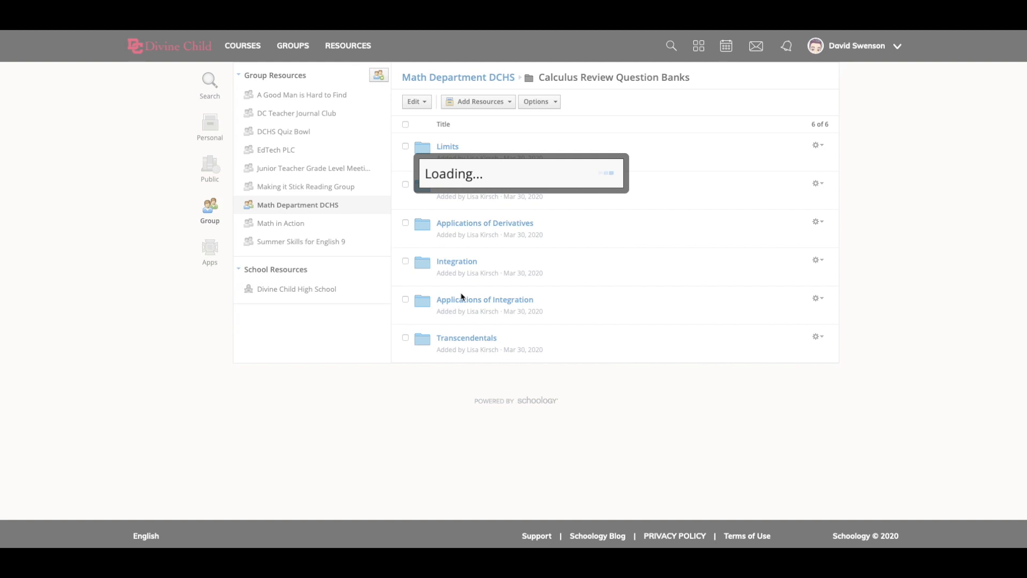